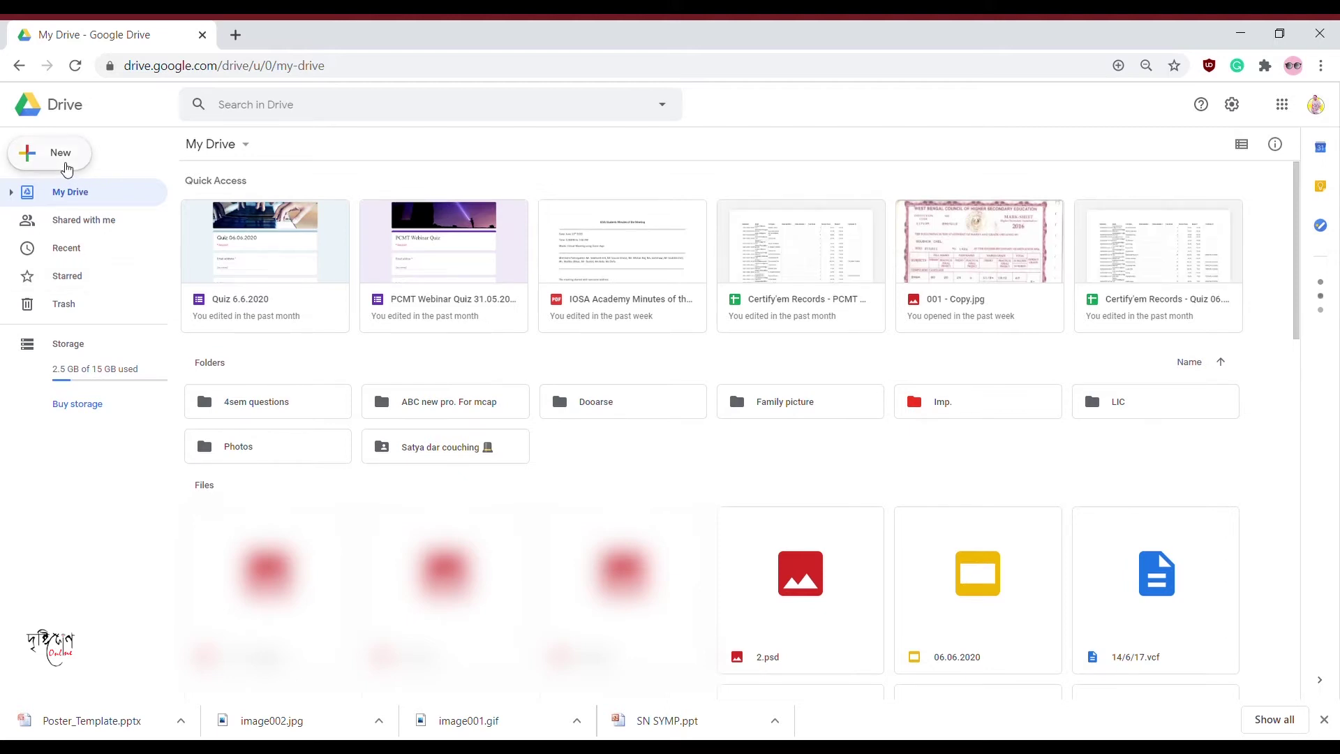
Create a new blank Google Form from My Drive.
click(66, 168)
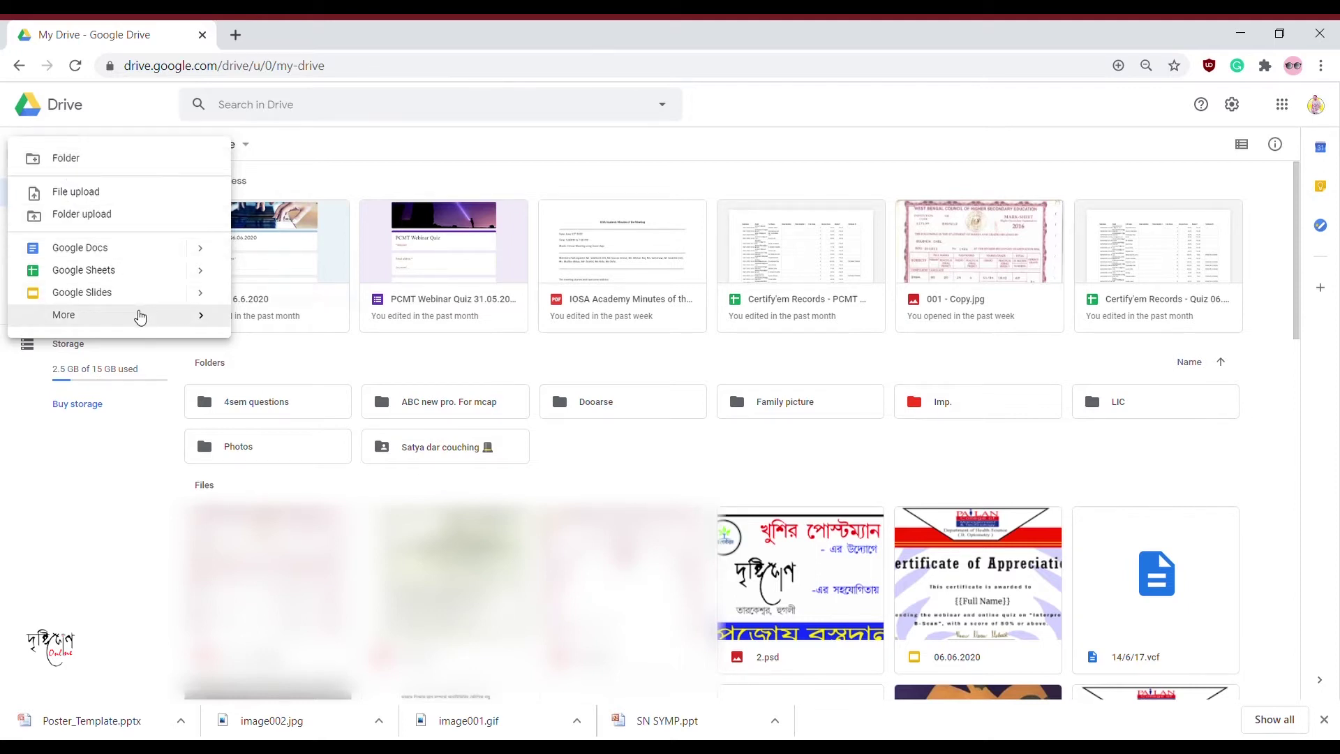
mouse_move(140, 318)
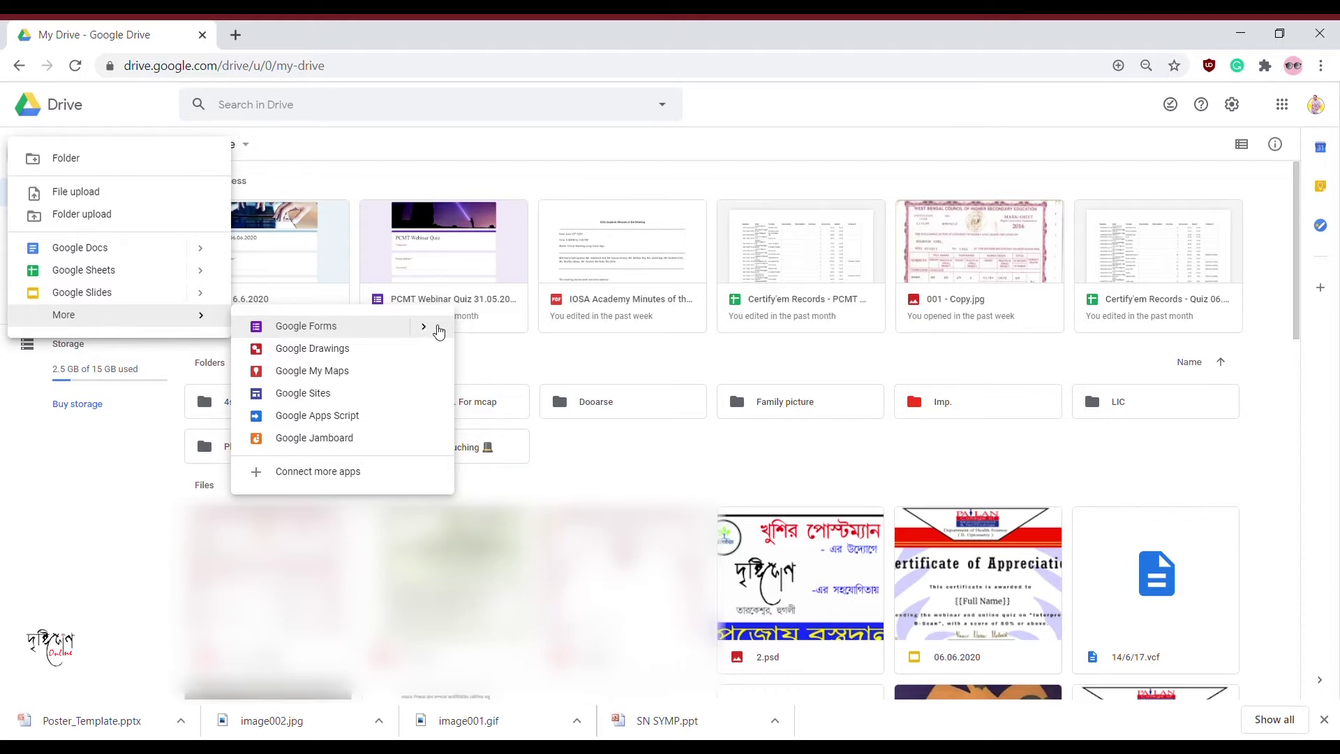
click(425, 326)
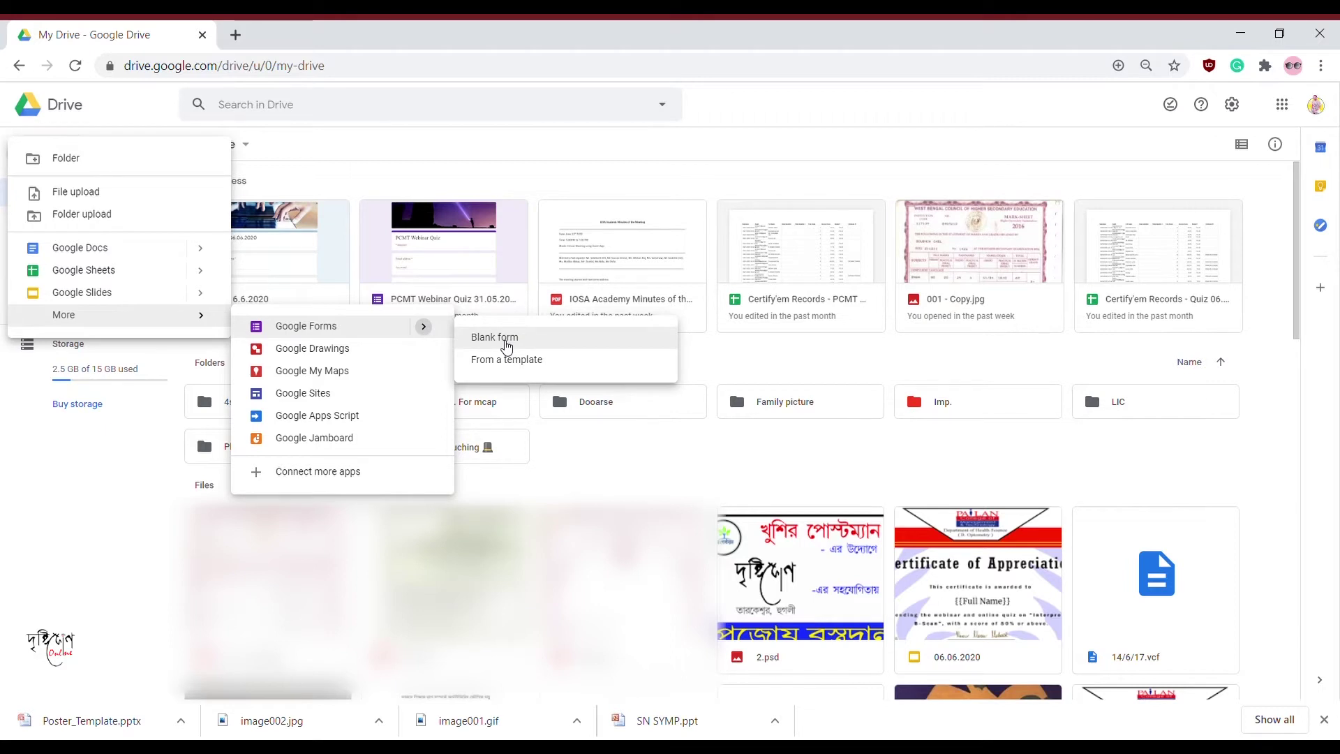
click(506, 347)
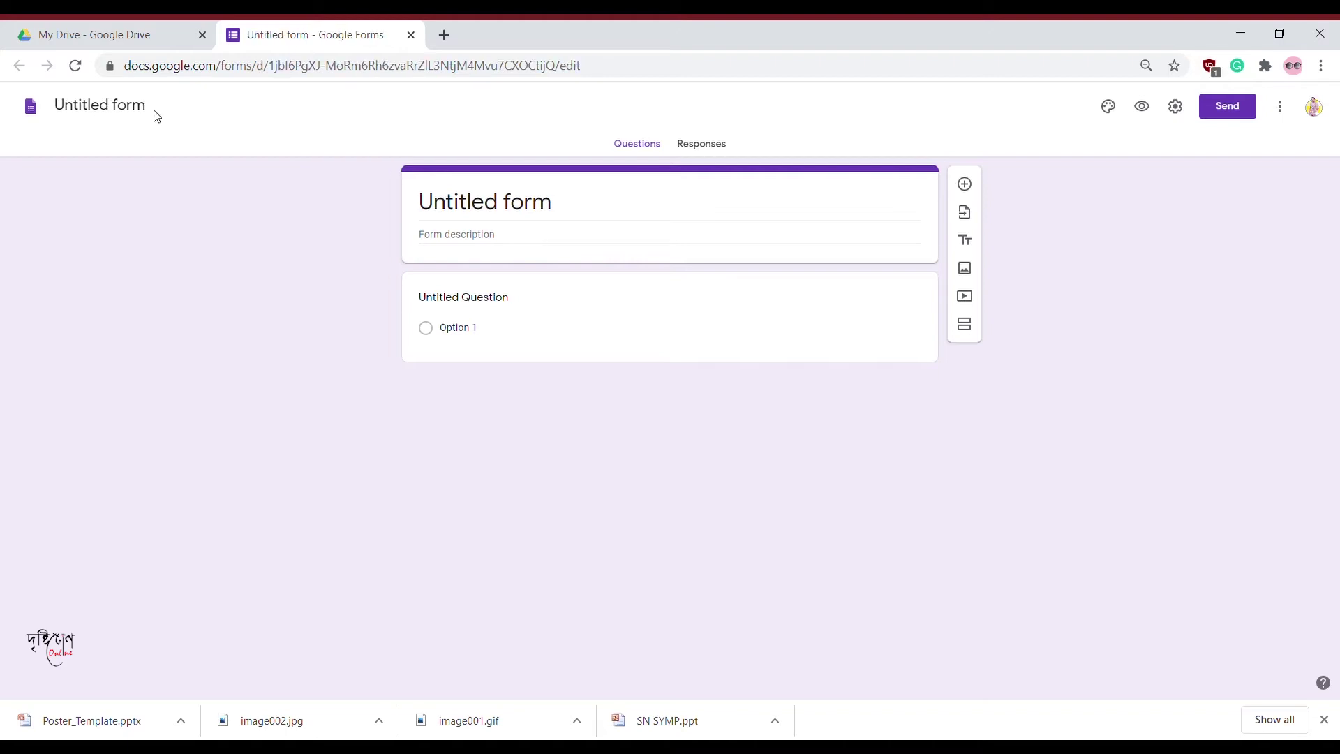
Rename the untitled form to Anatomy and apply the same name as the form's heading.
click(114, 112)
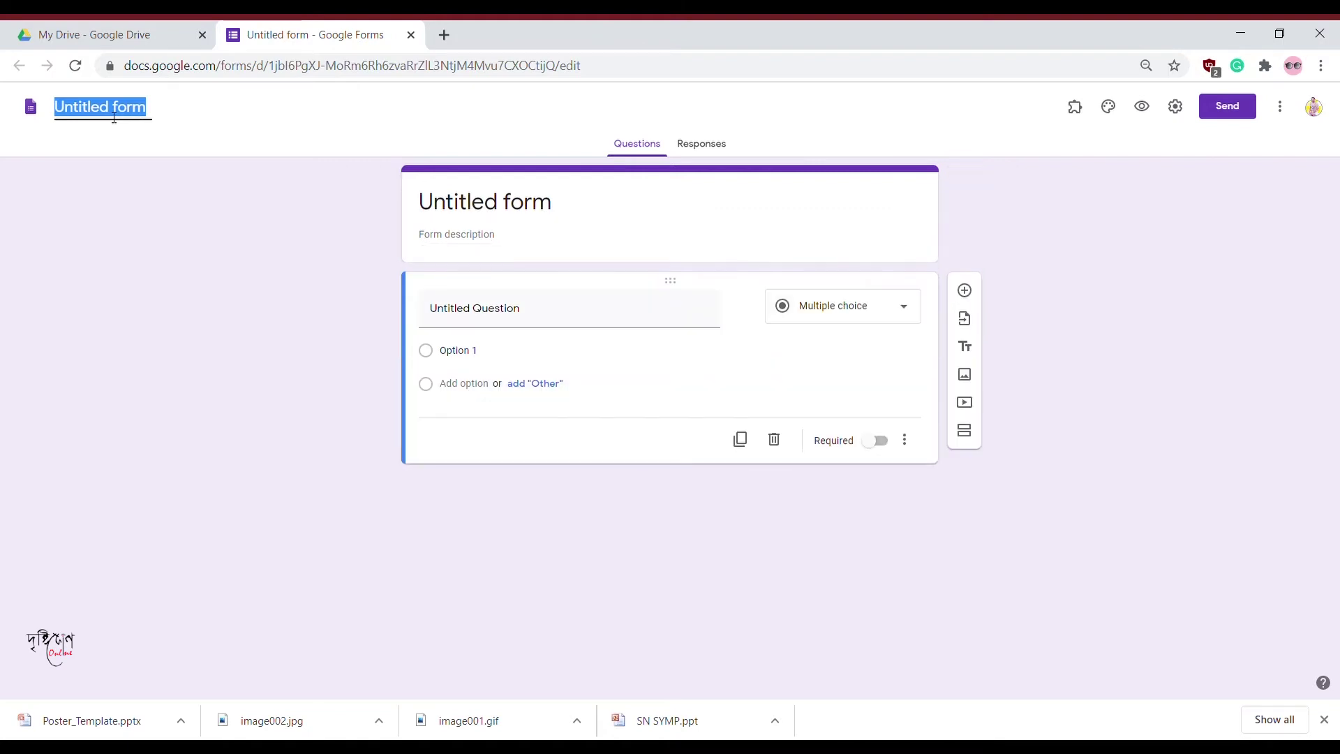
text(Ana)
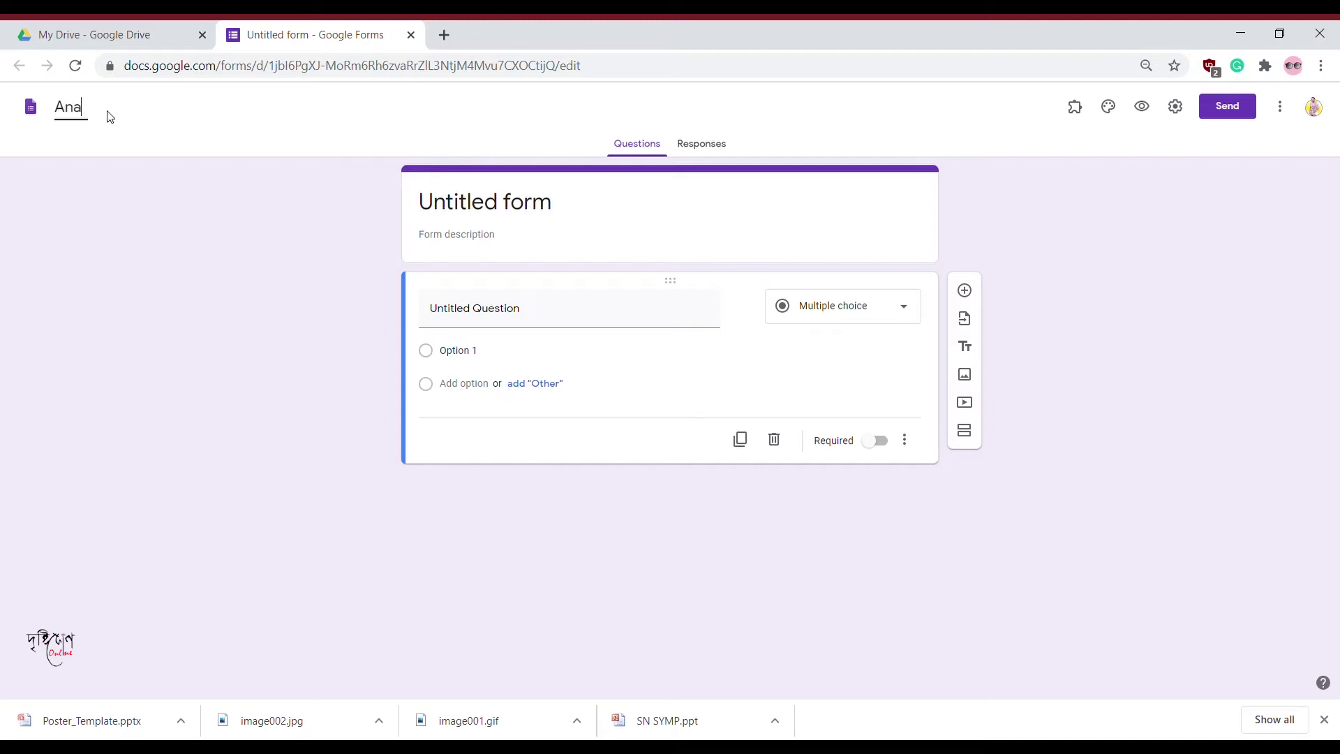
text(tomy)
click(529, 204)
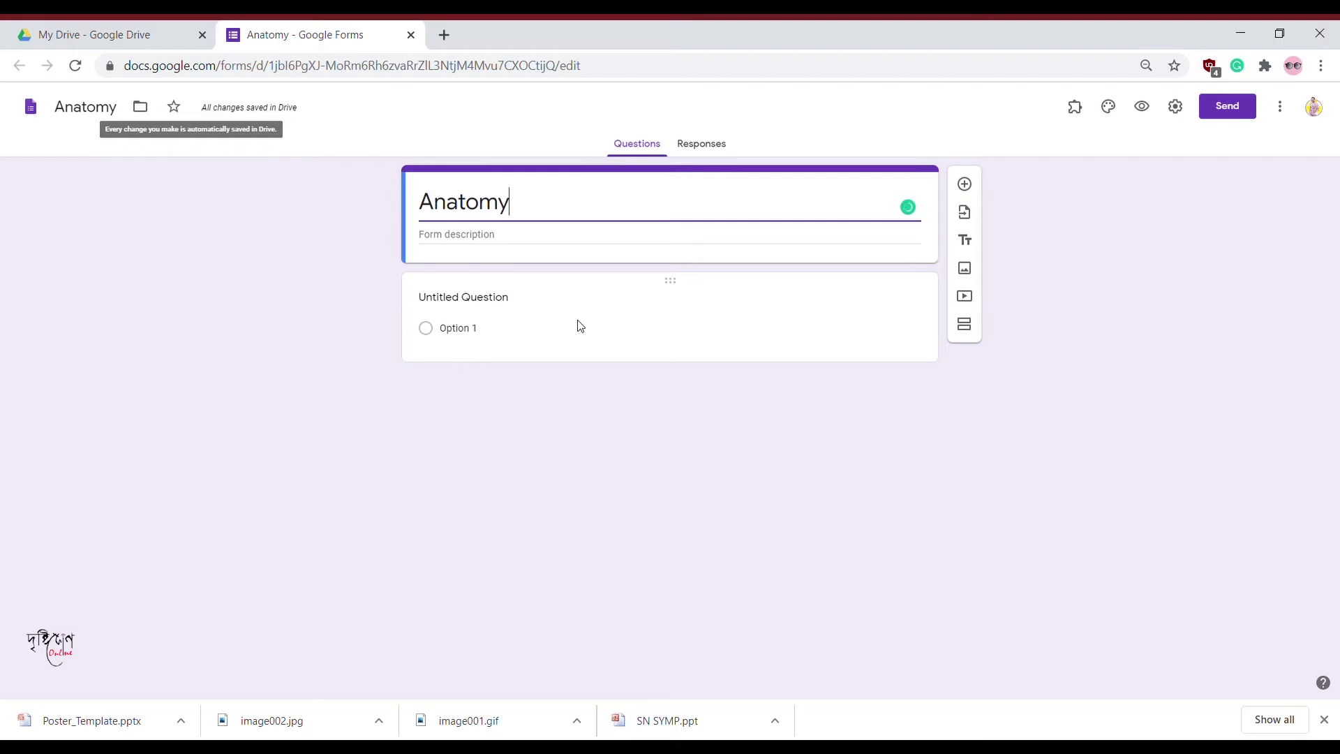
Write the multiple-choice question "Audible range of sound is" with options a) 10-20,000 Hz, b) Less than 10Hz, c) > 20,000 Hz, d) 35-100 MHz.
click(544, 293)
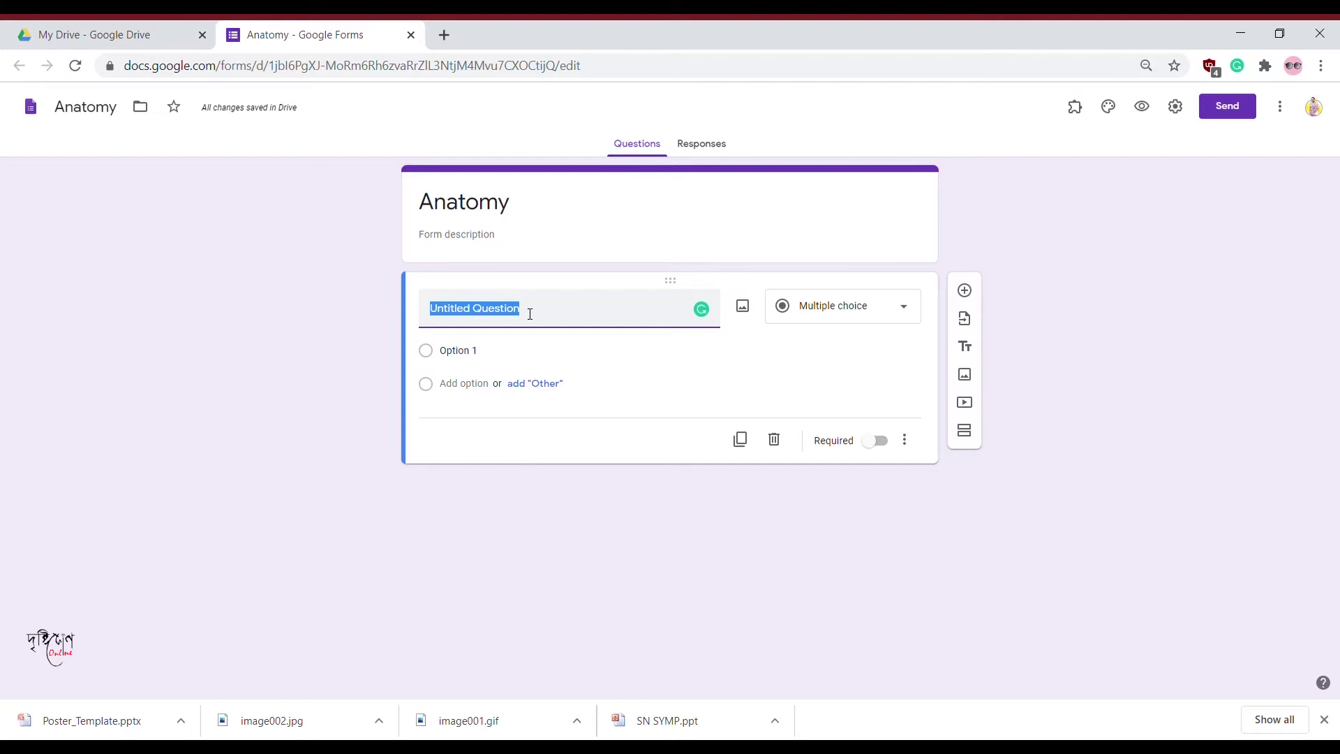
click(915, 314)
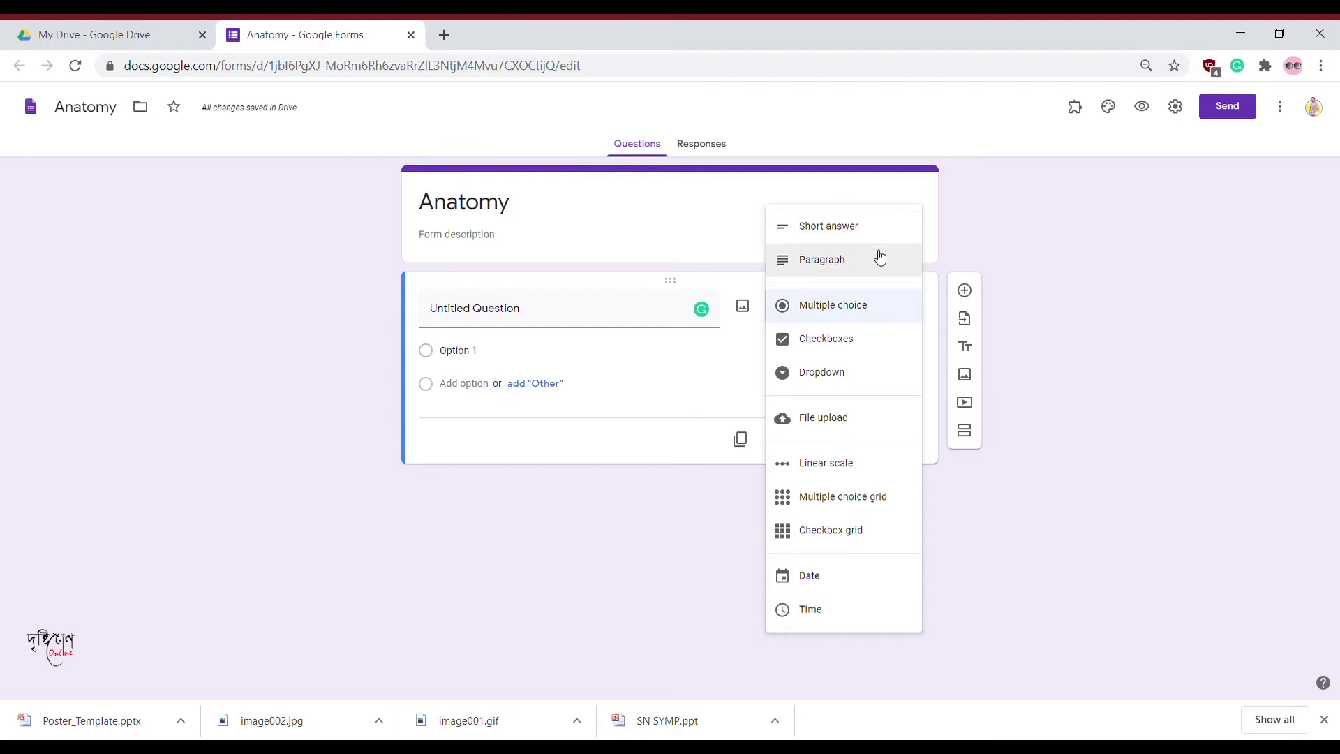
click(866, 306)
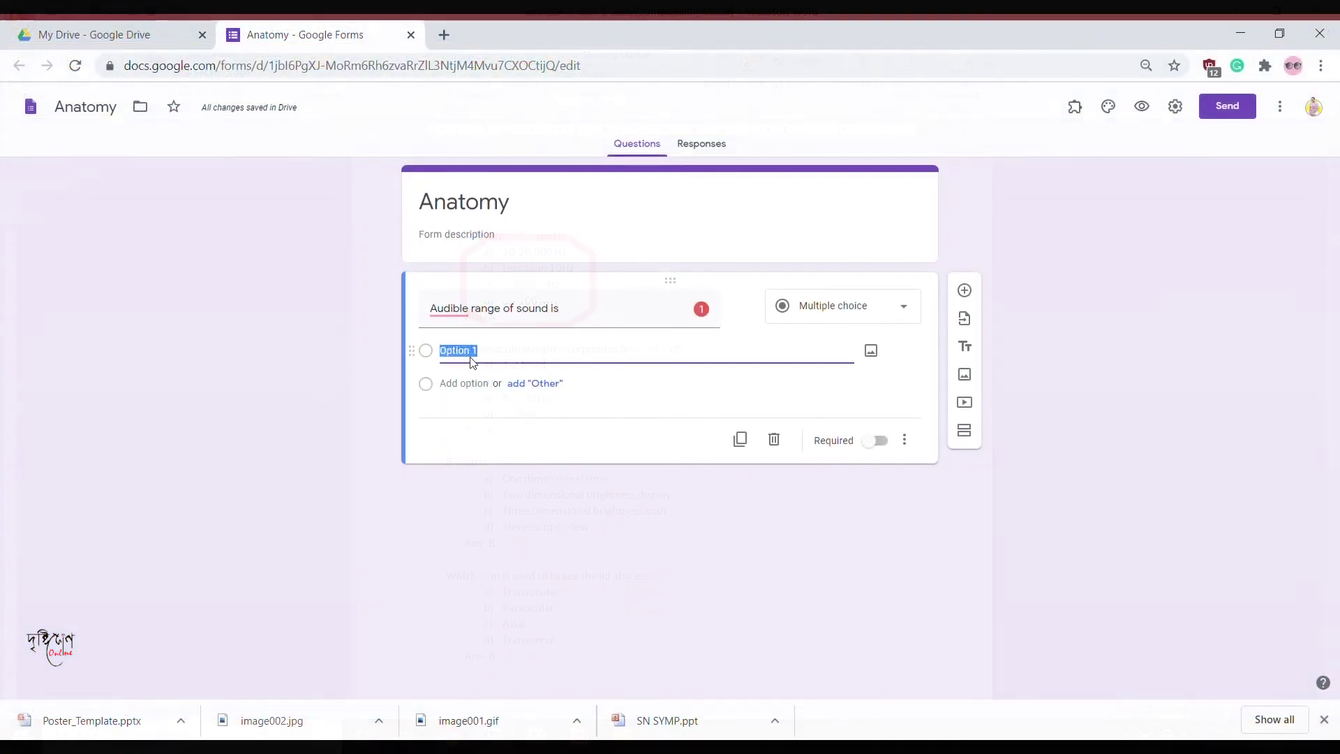
text(a)	10-20,000 Hz b)	Less than 10Hz c)	> 20,000 Hz d)	35-100 MHz)
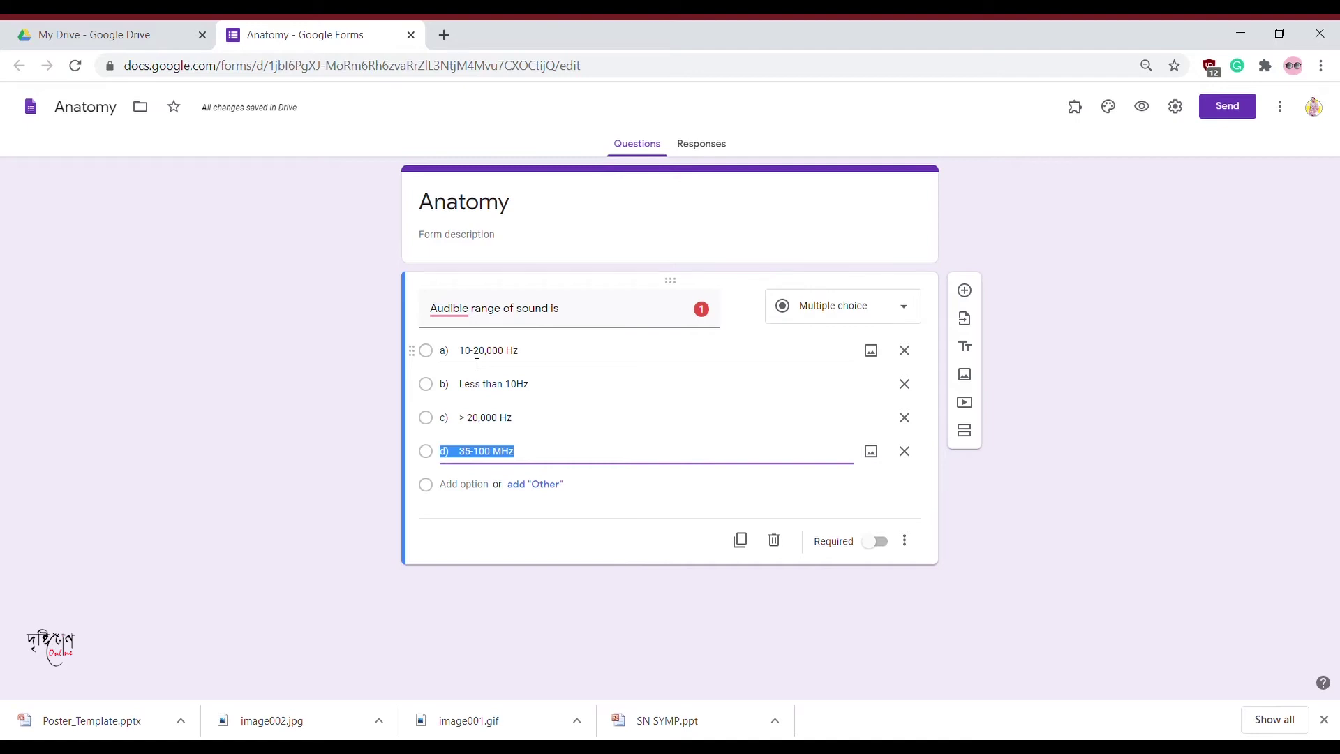
click(570, 543)
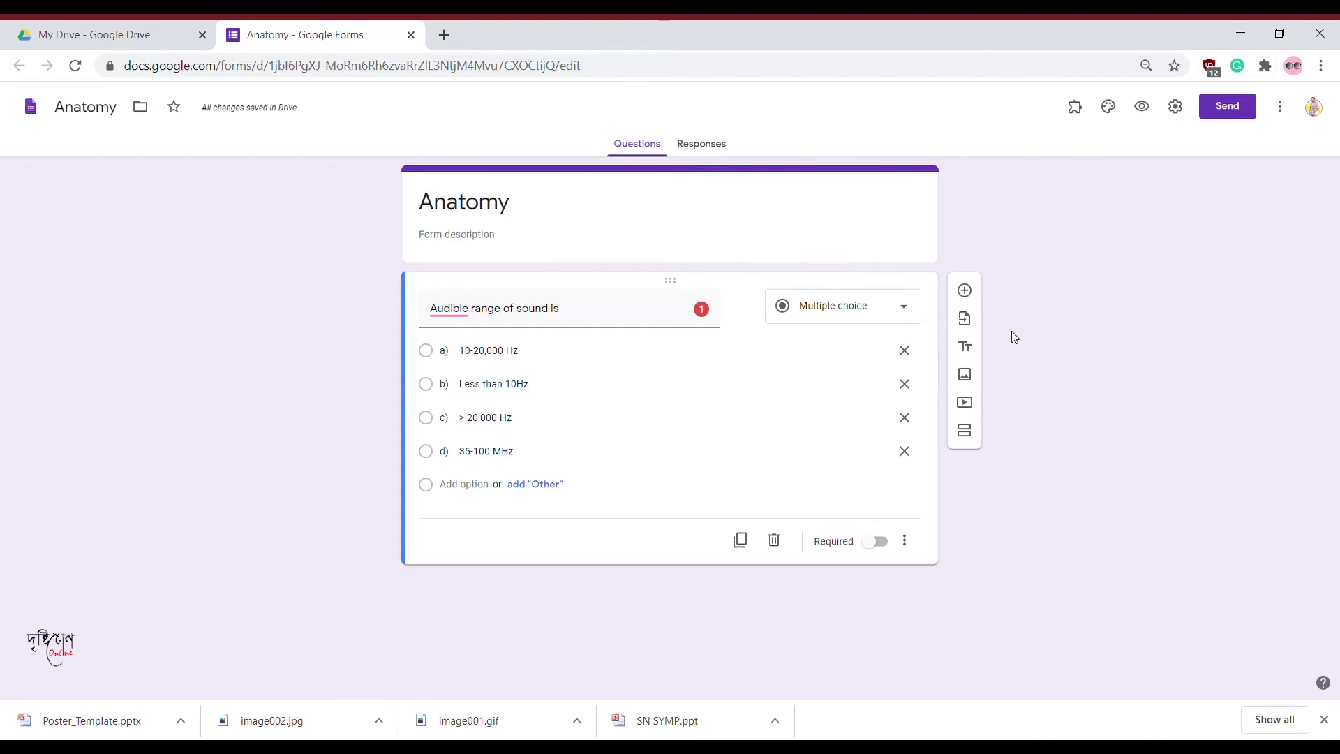
Turn on collecting email addresses and shuffling the question order in the form settings.
click(1181, 106)
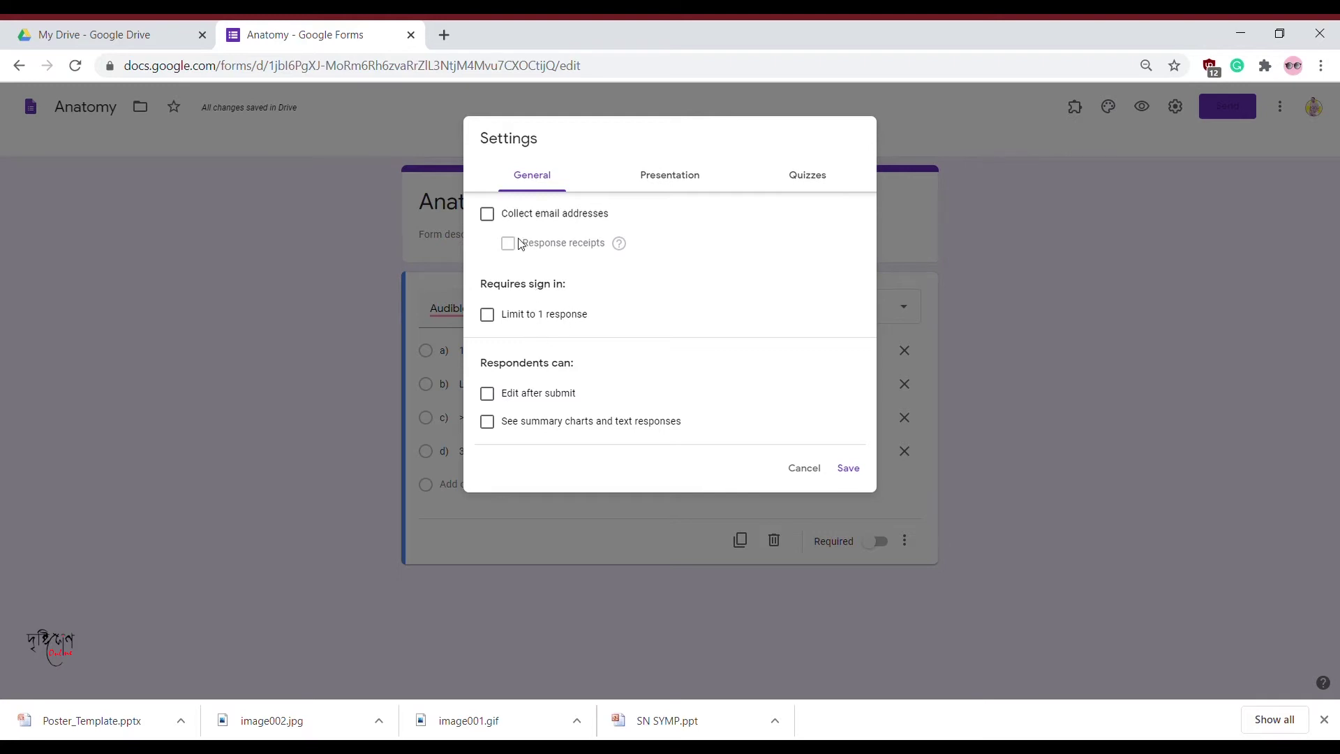
click(493, 220)
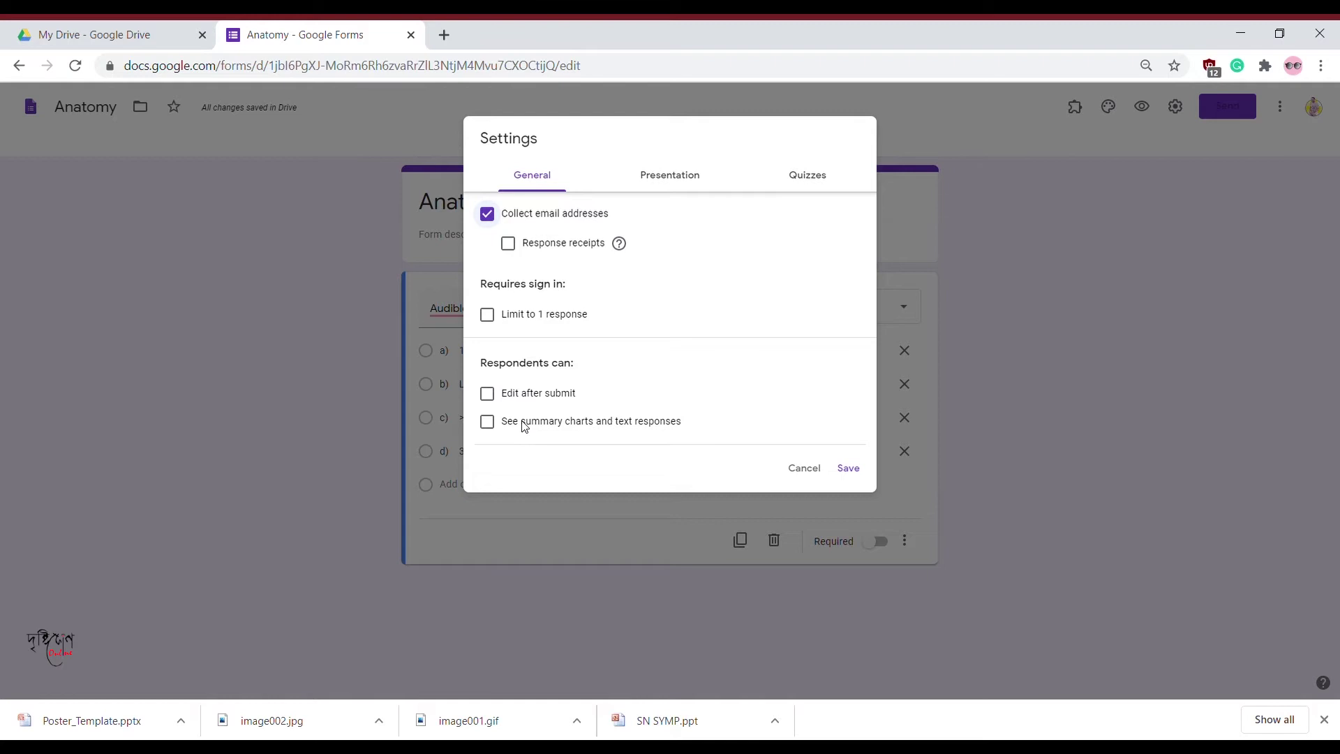
click(643, 193)
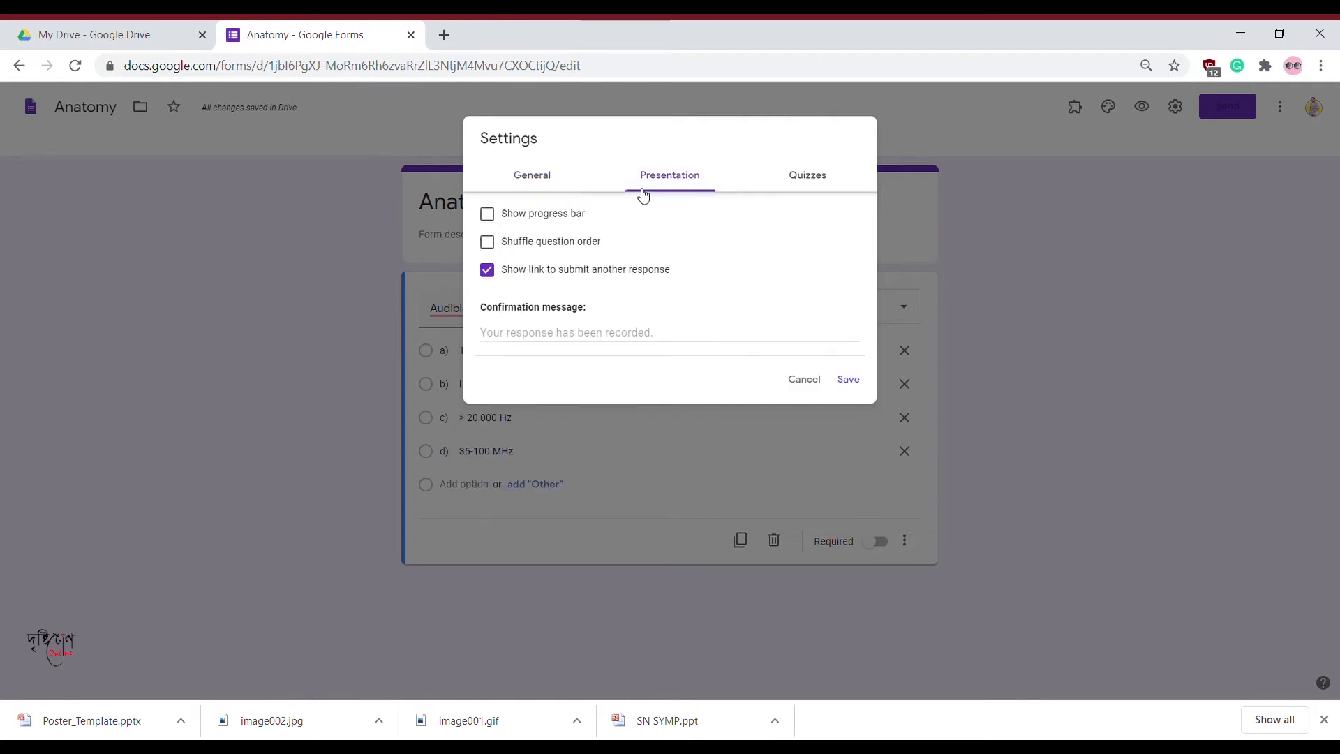
click(538, 250)
Make the form a quiz with grades released immediately after each submission, and save the settings.
click(806, 180)
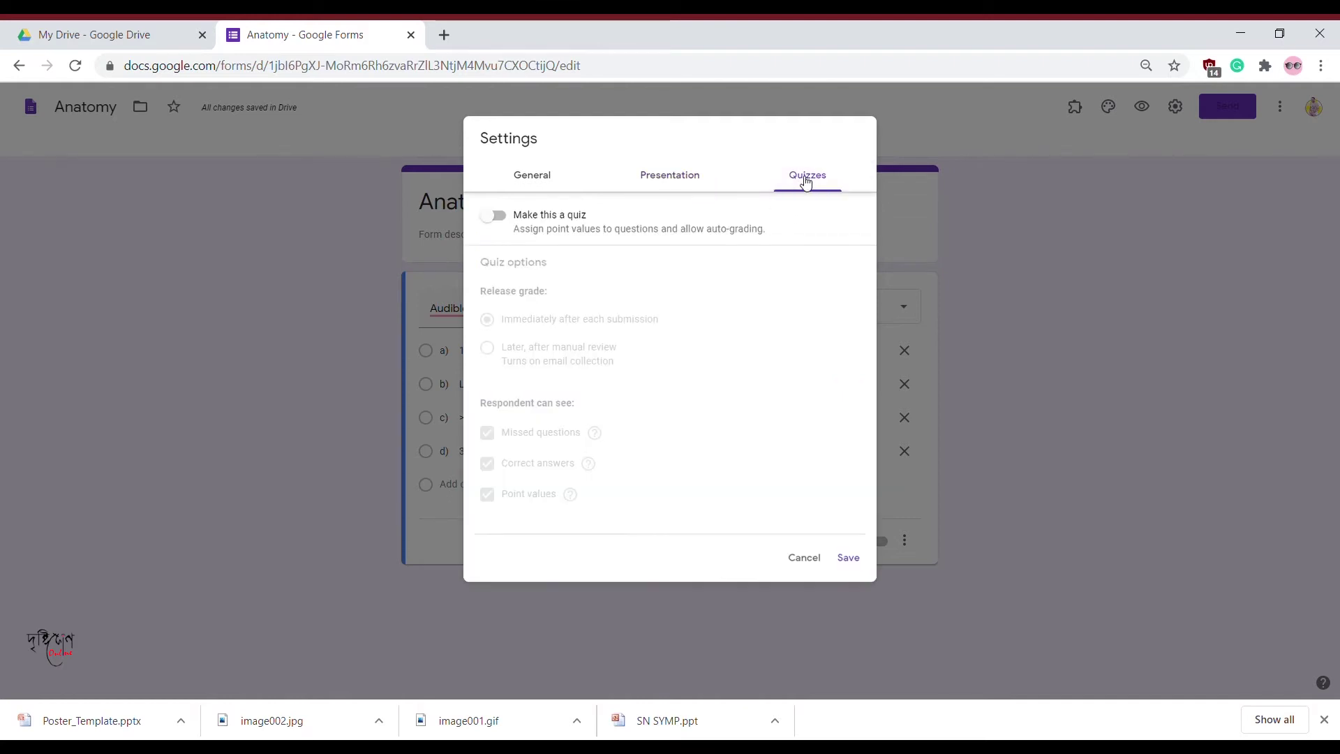
click(497, 217)
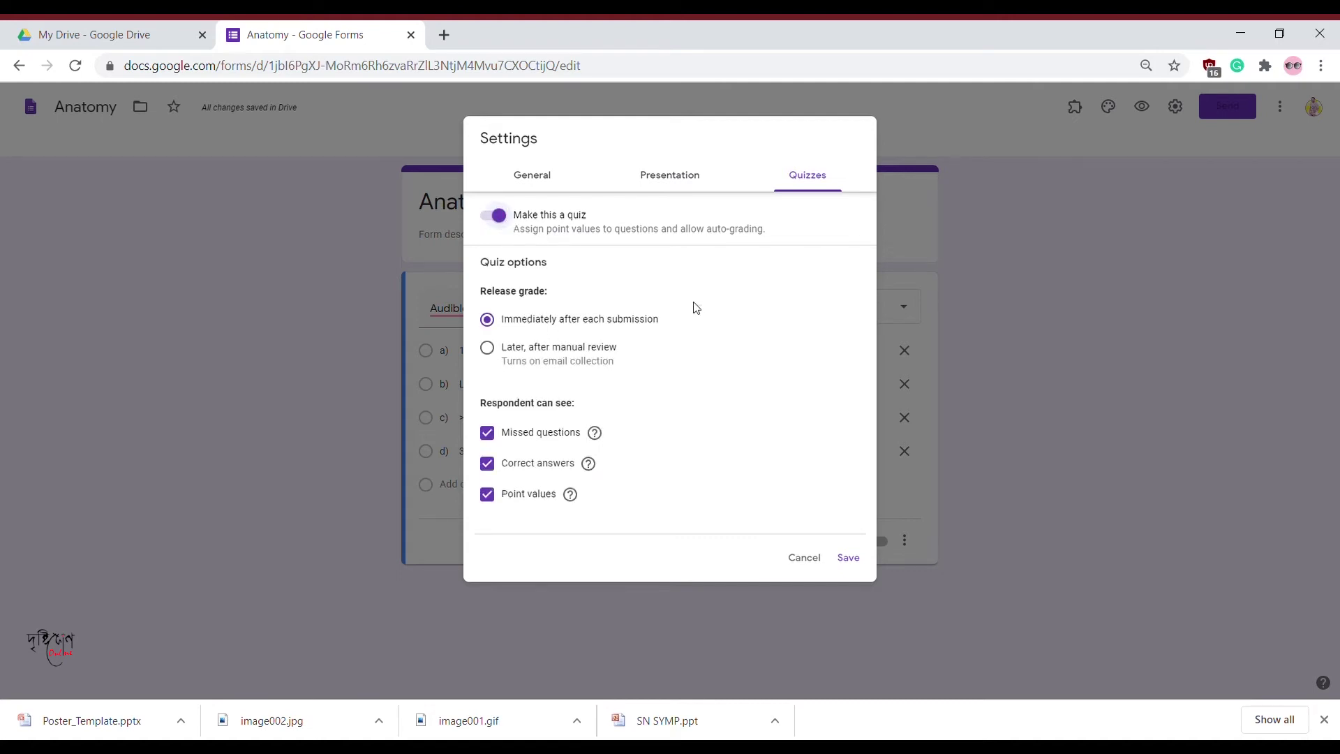
click(852, 564)
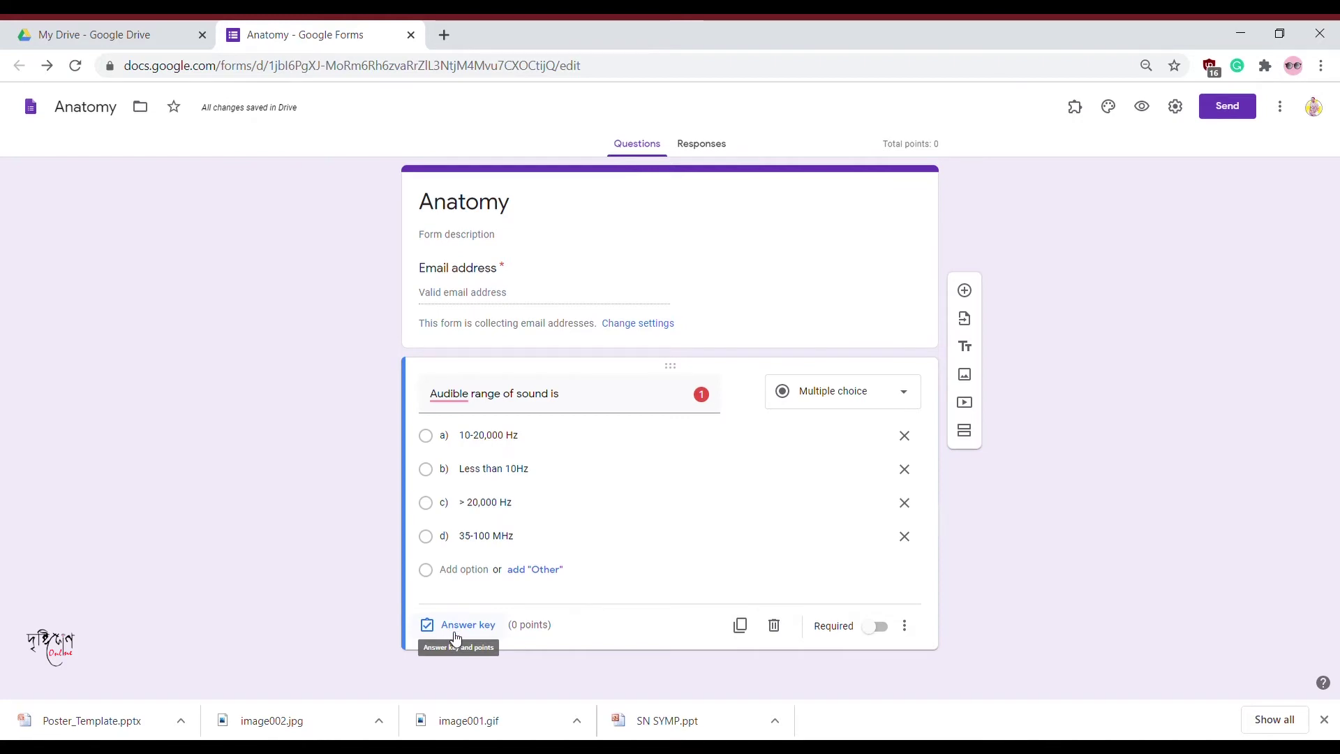
Mark a) 10-20,000 Hz as the correct answer worth 1 point and make the audible range question required.
click(455, 636)
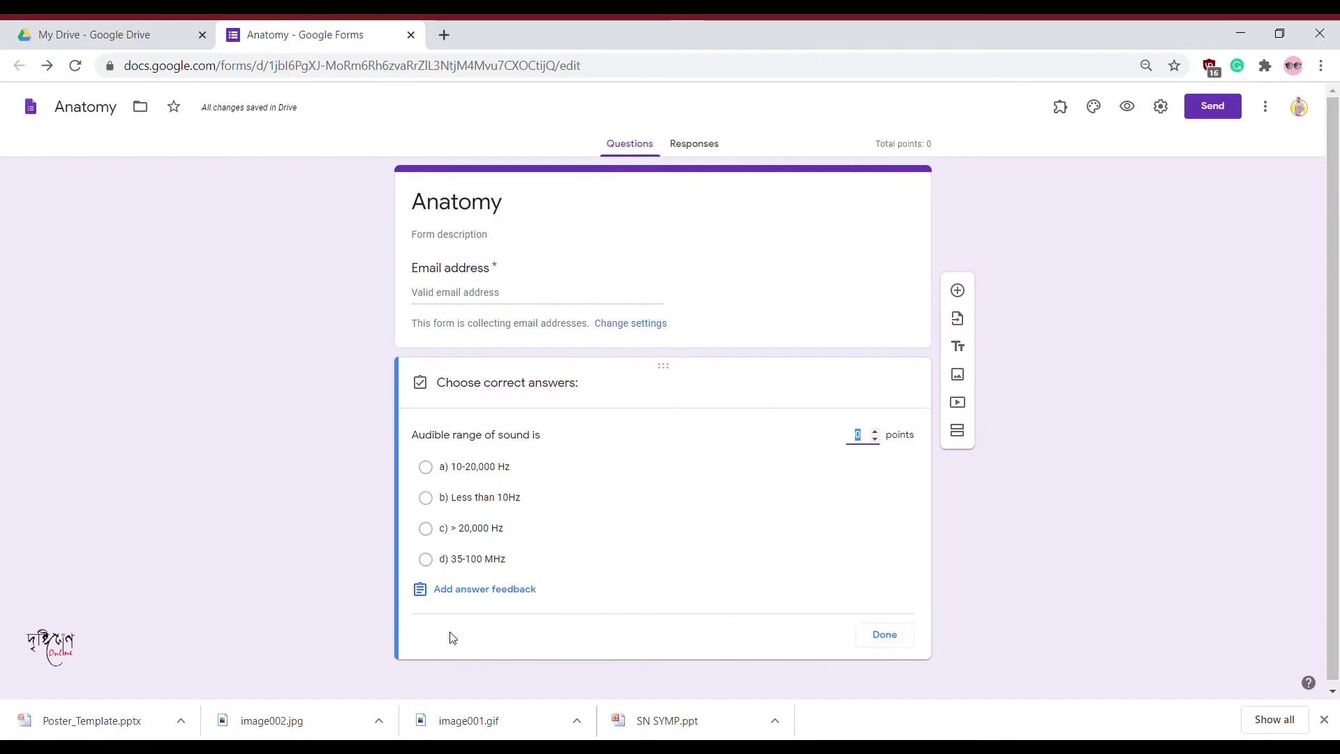
click(430, 472)
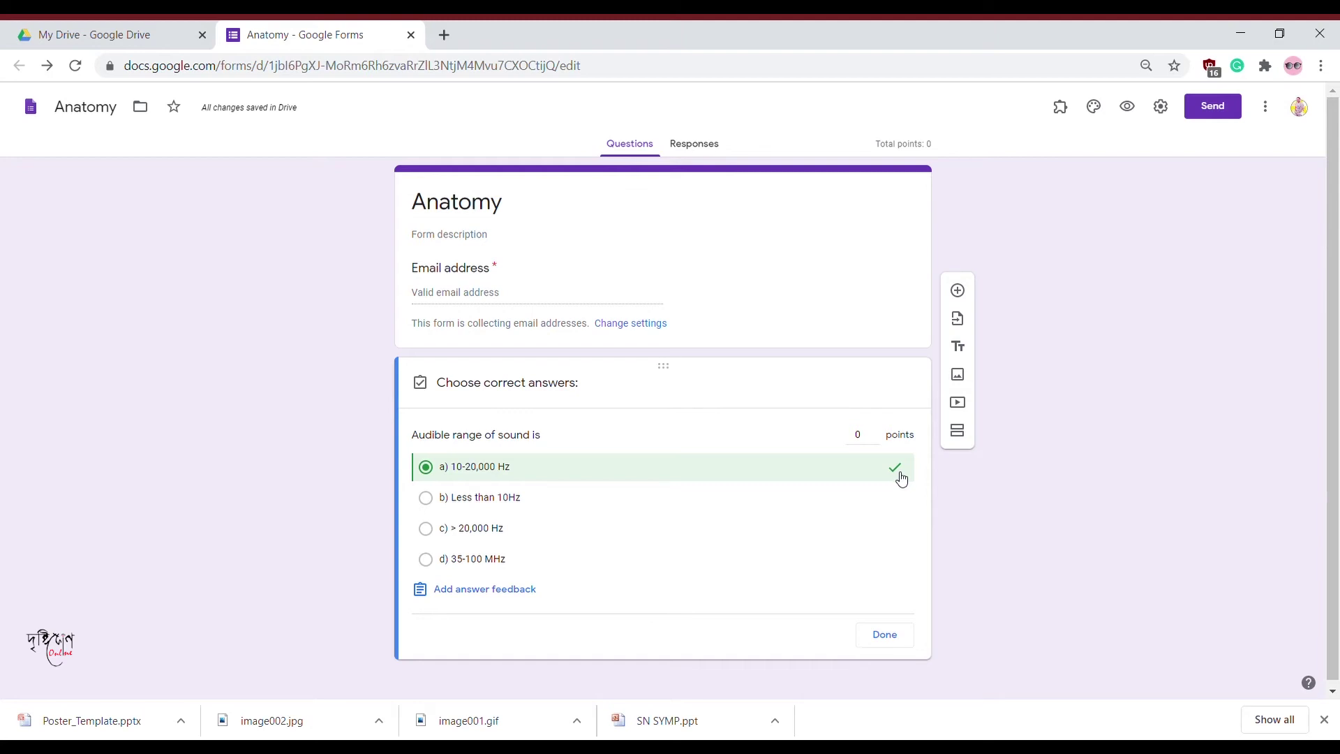
click(875, 432)
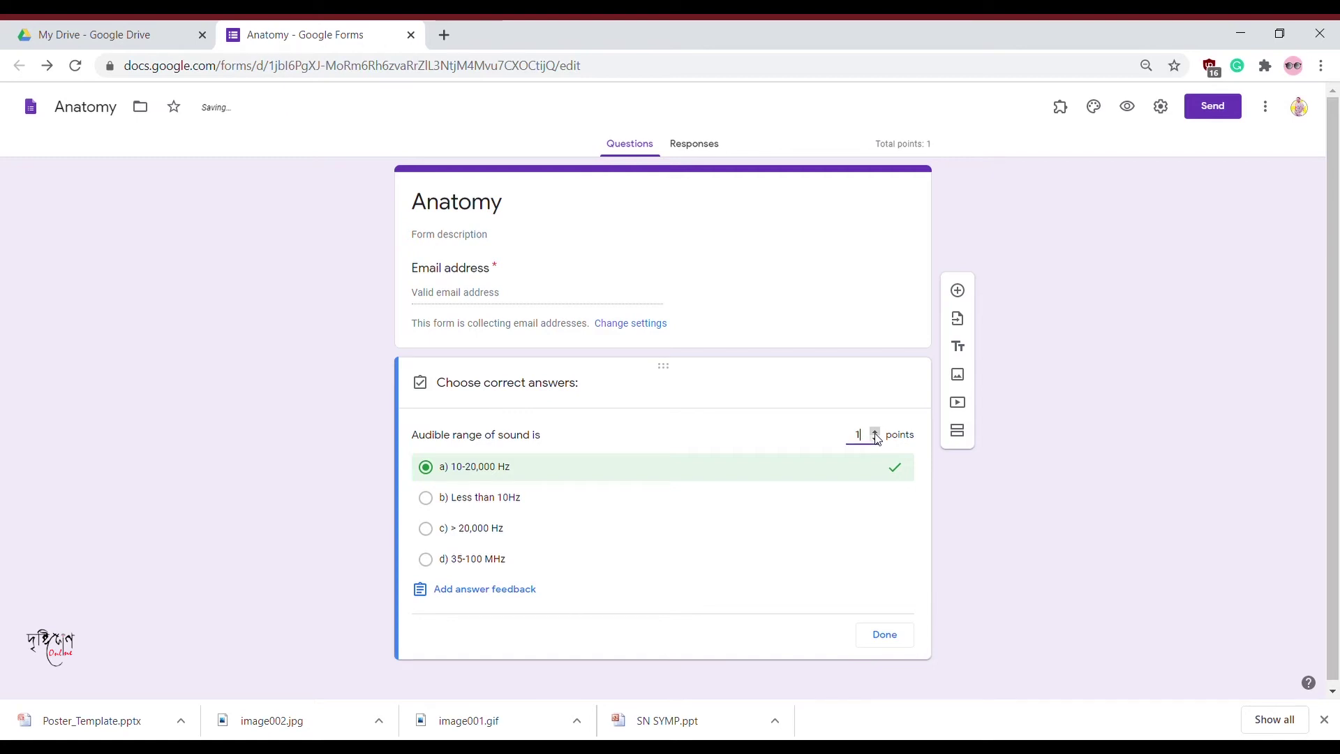
click(894, 643)
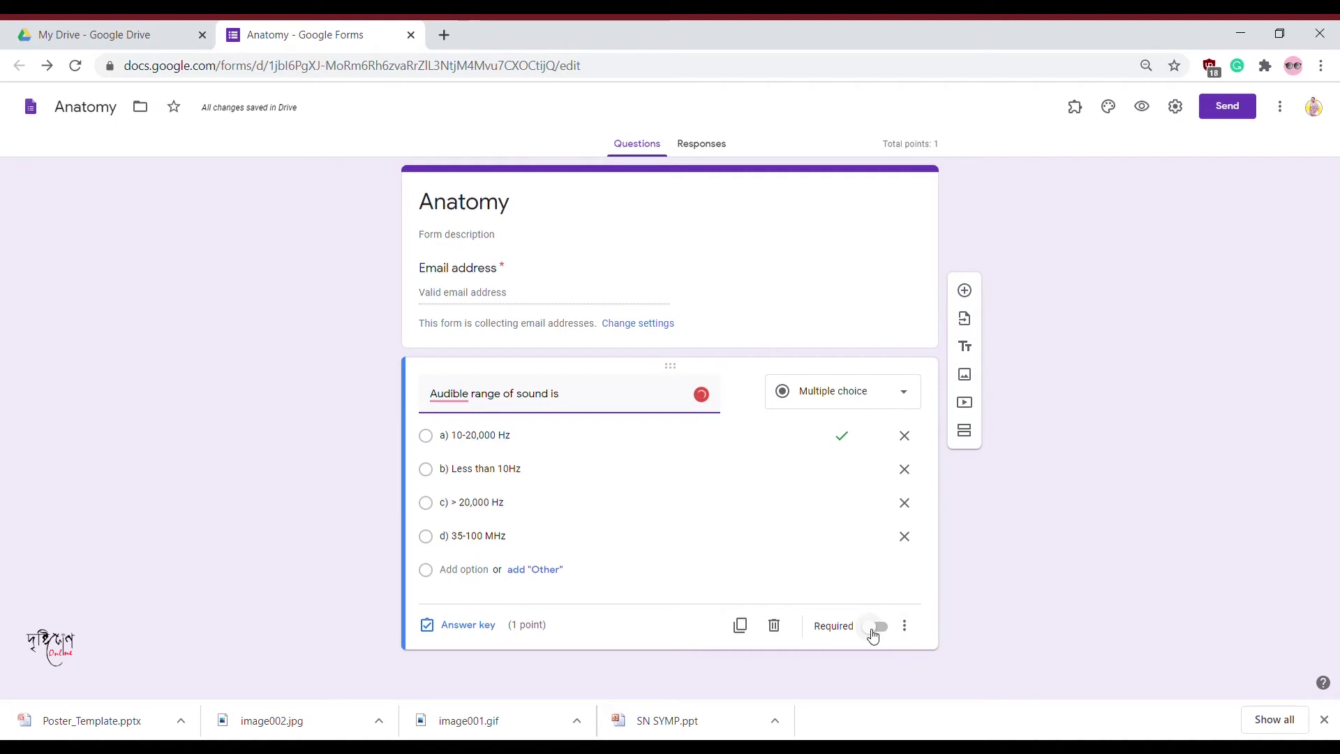
click(872, 631)
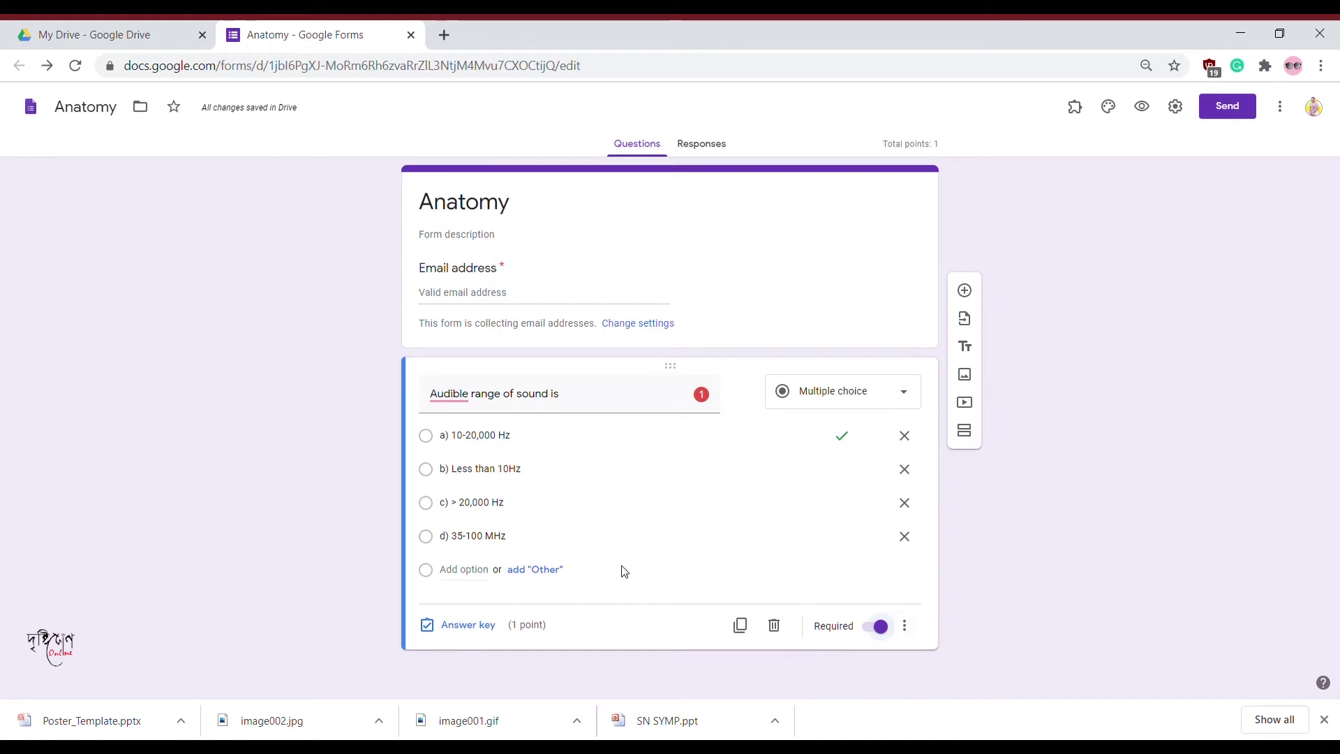
Add a blank required multiple-choice question worth 1 point and duplicate it twice.
click(976, 299)
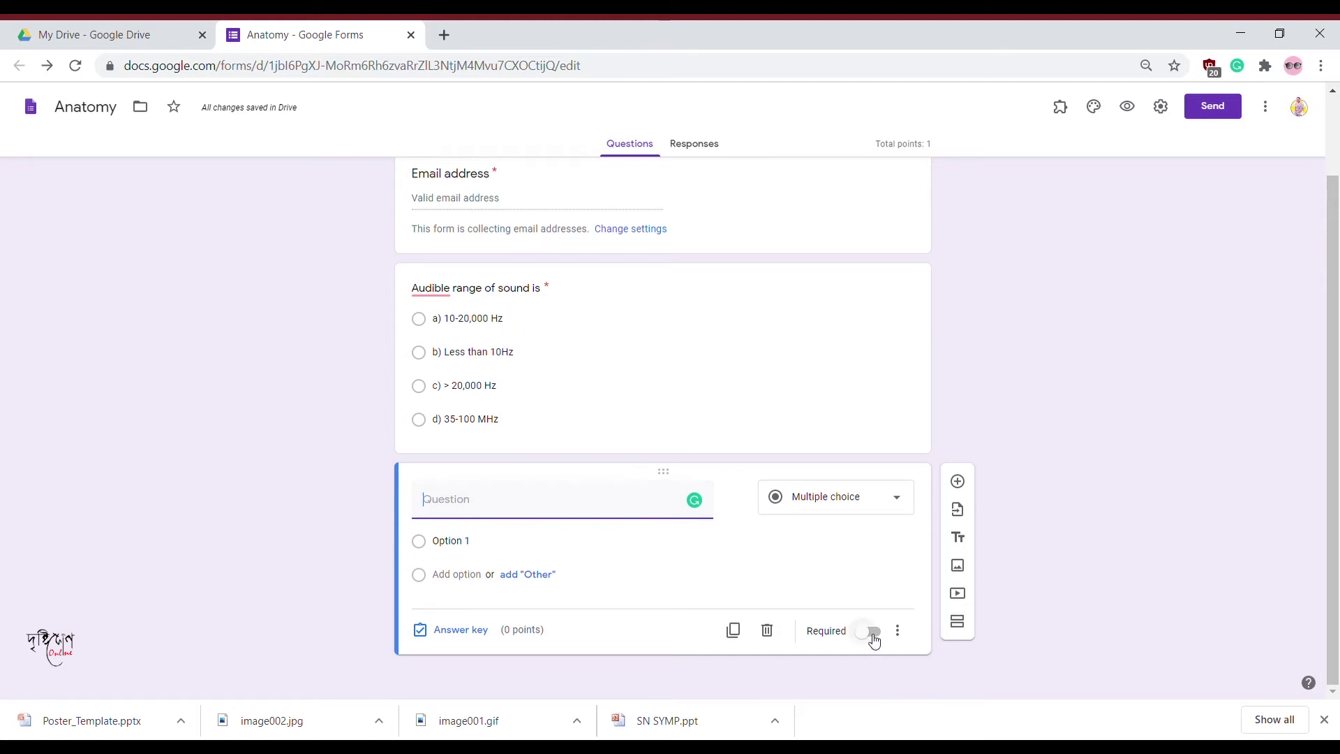
click(481, 637)
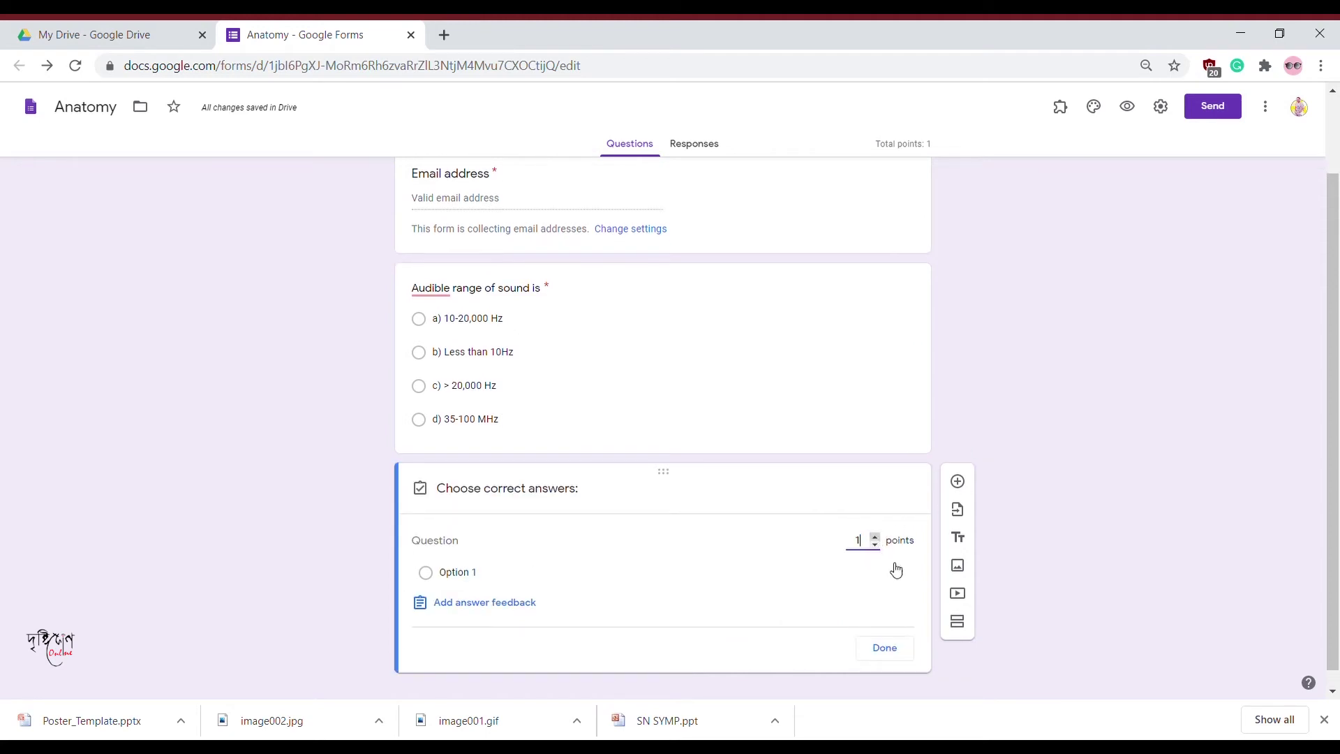
click(891, 649)
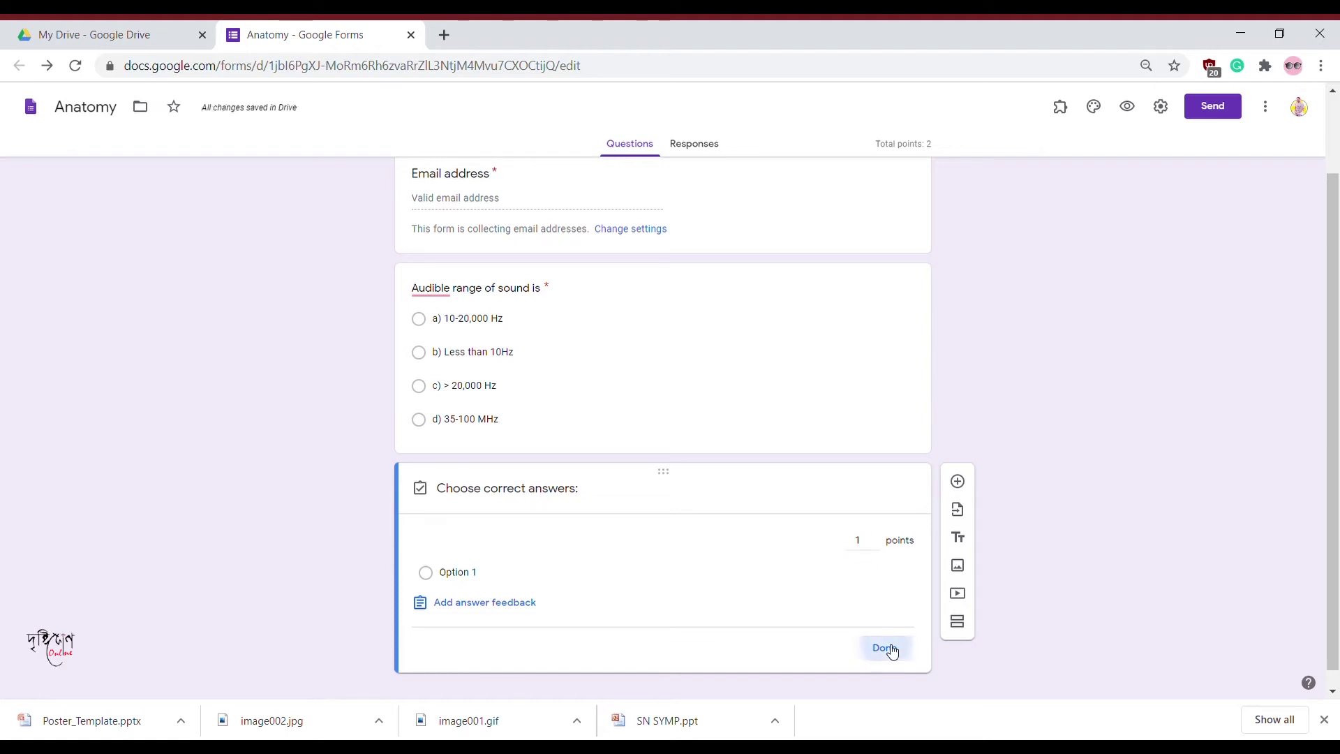
click(880, 643)
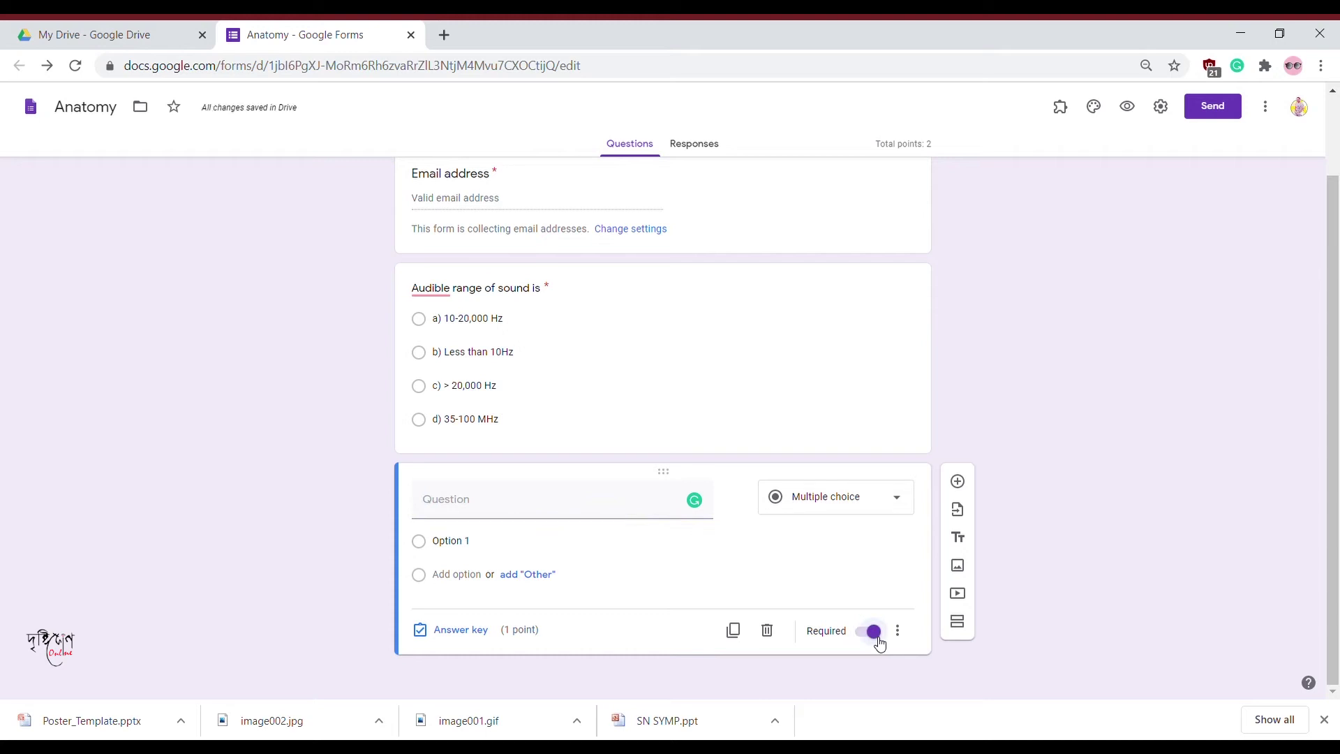
click(734, 631)
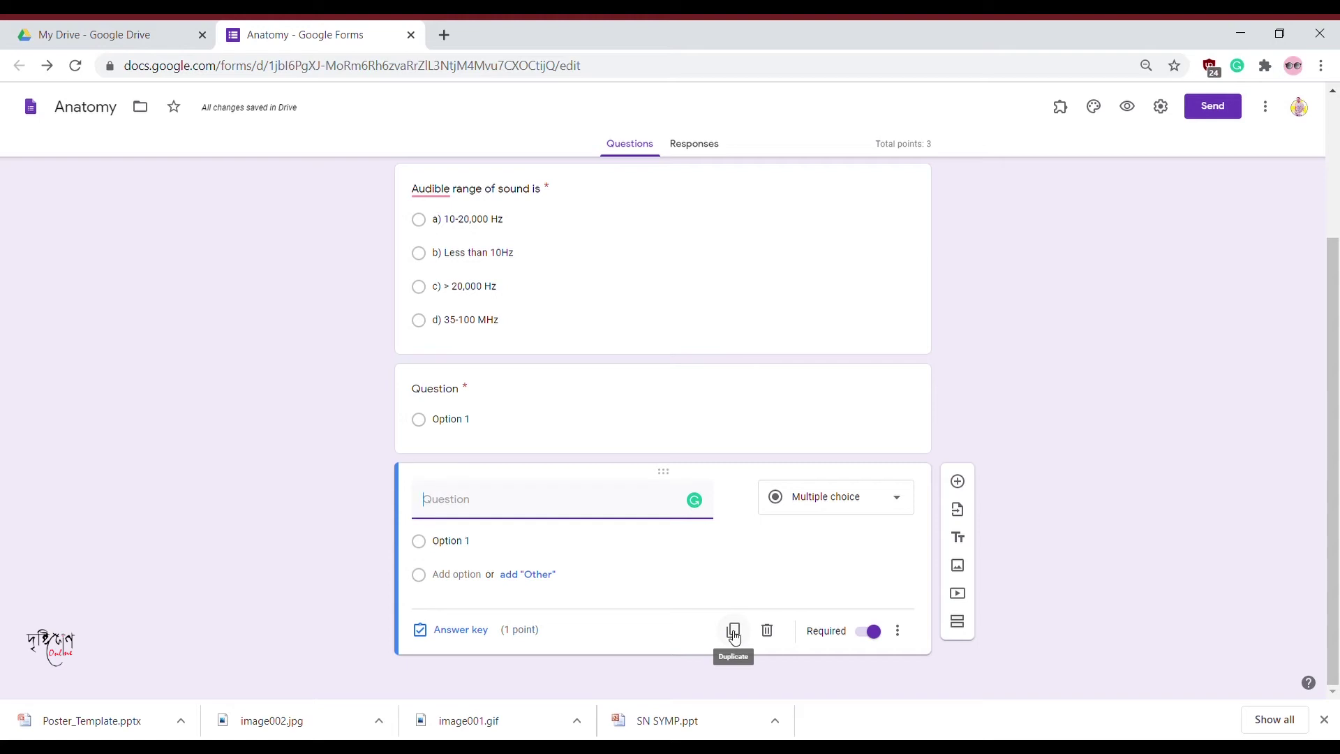
click(733, 631)
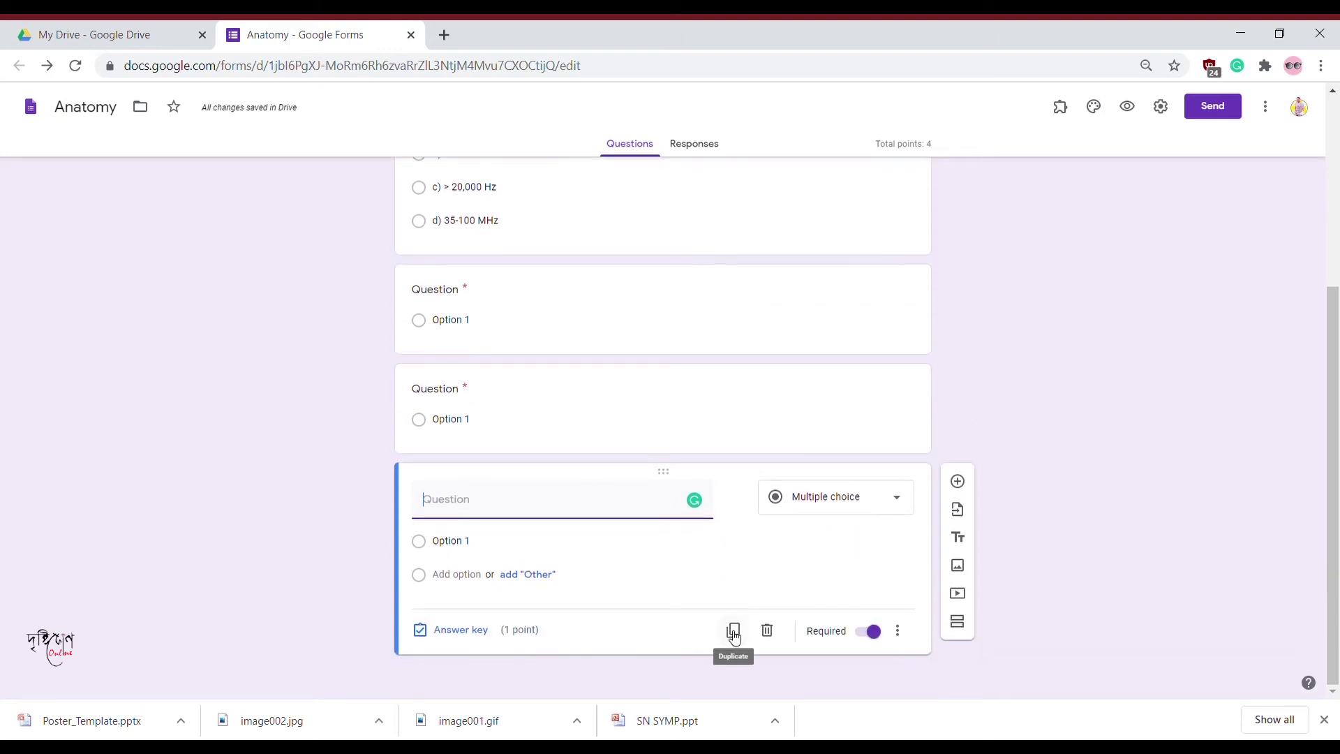
Fill the first blank question with "Ophthalmic ultrasound incorporates frequency of" and options a) 1-2 MHz, b) 35-100 MHz, c) 8-12 MHz, d) 150MHz.
scroll(732, 636, up, 4)
scroll(731, 636, down, 3)
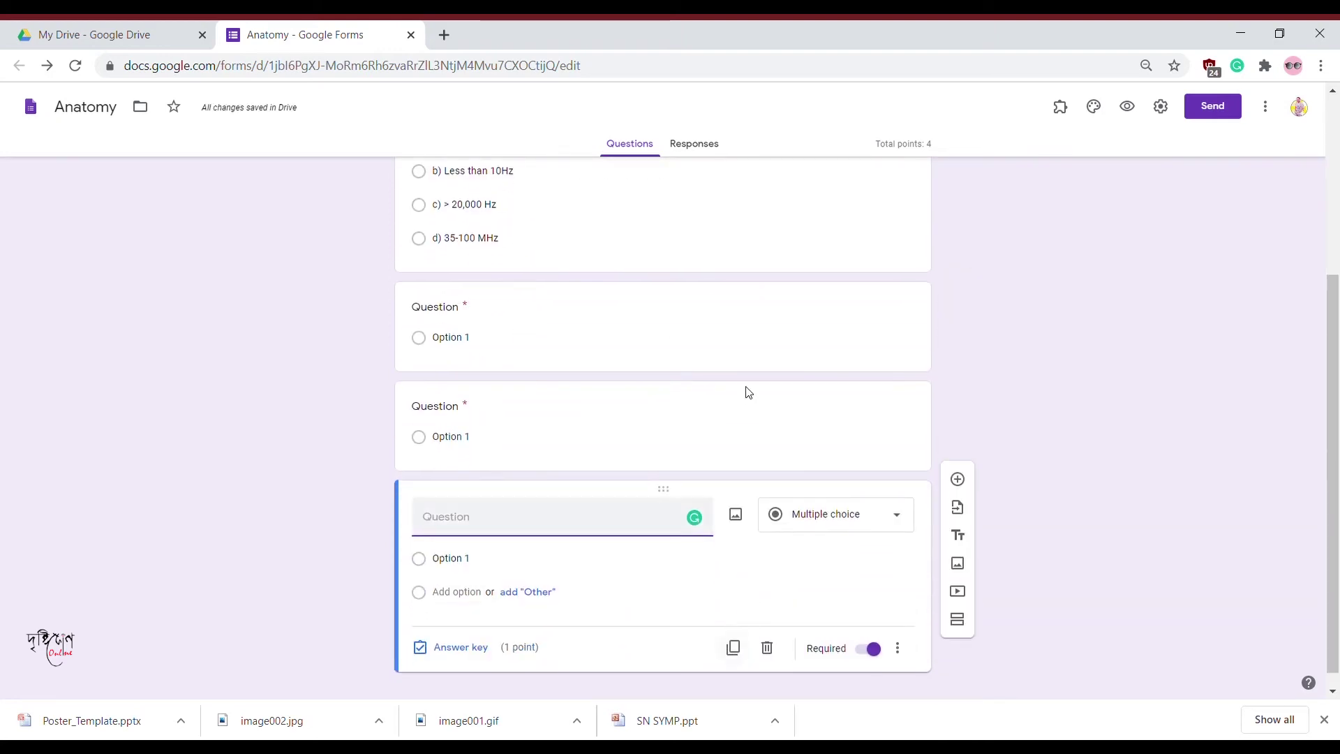
click(797, 335)
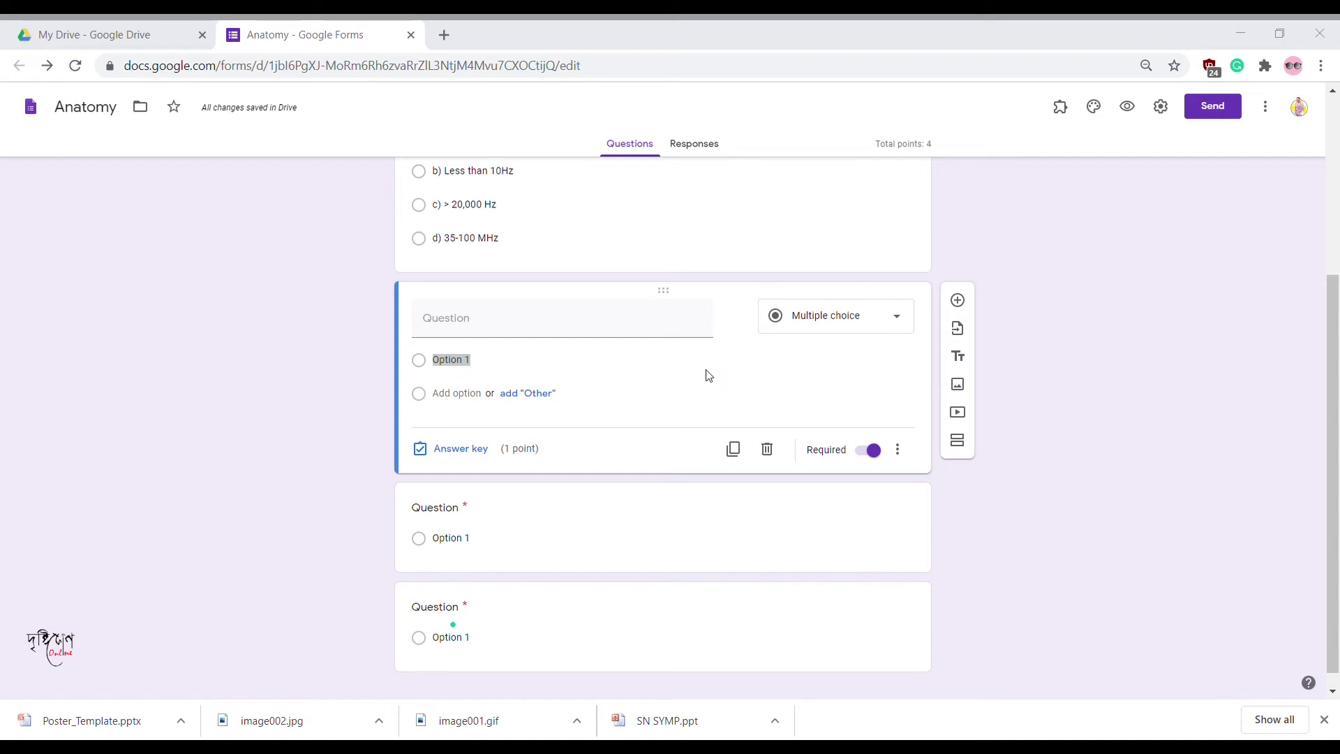
click(543, 733)
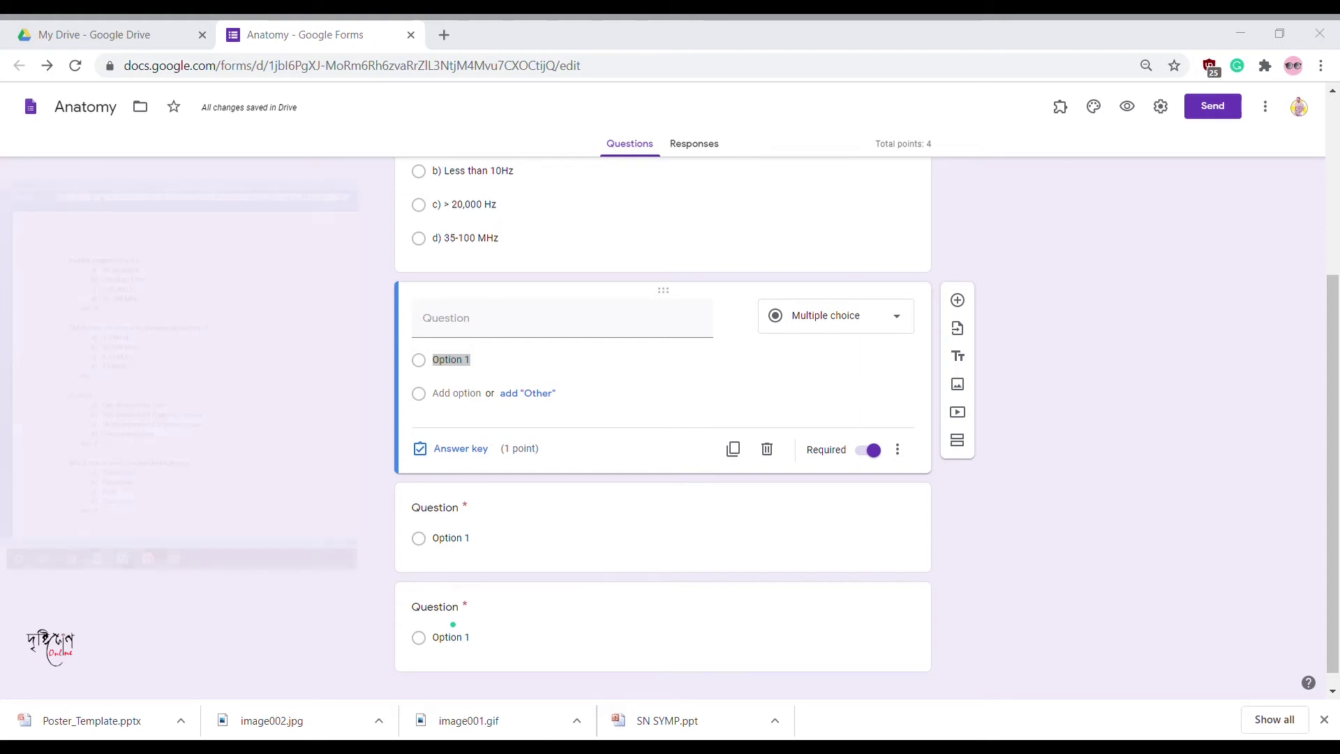
click(546, 325)
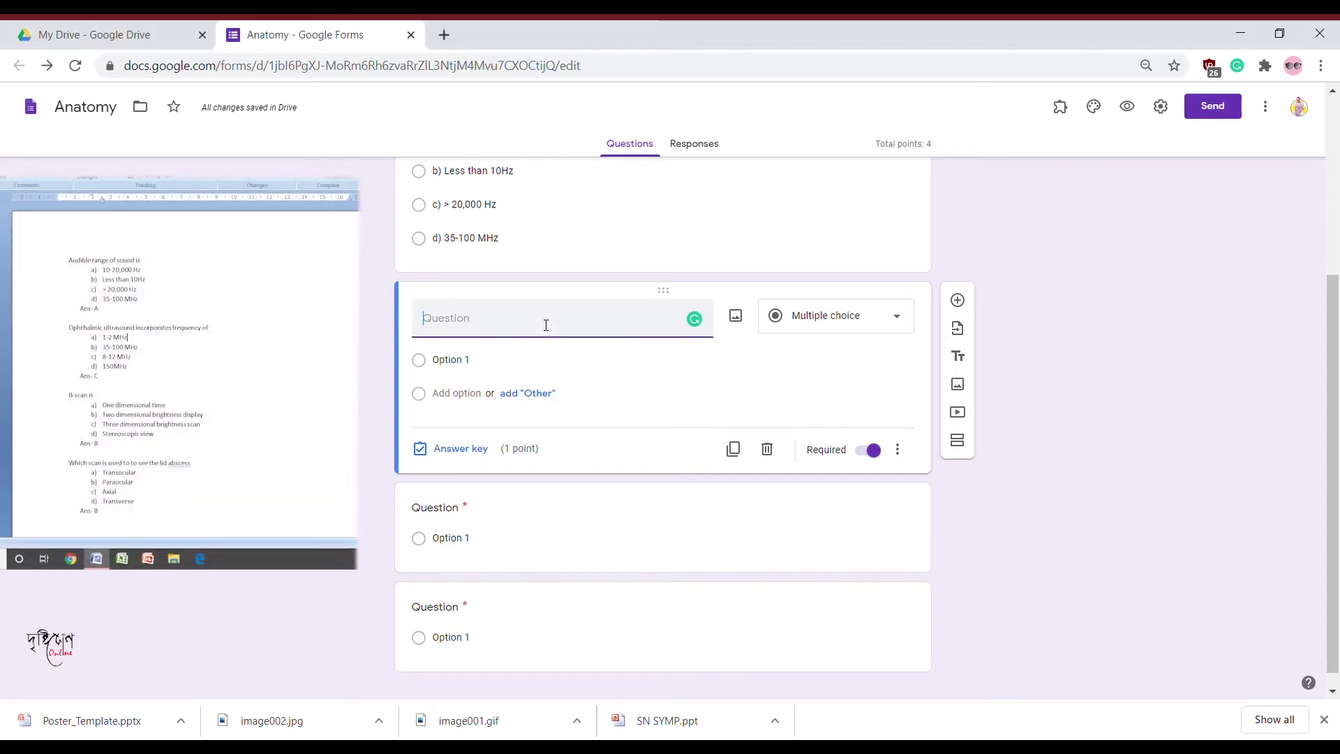
text(Ophthalmic ultrasound incorporates frequency of)
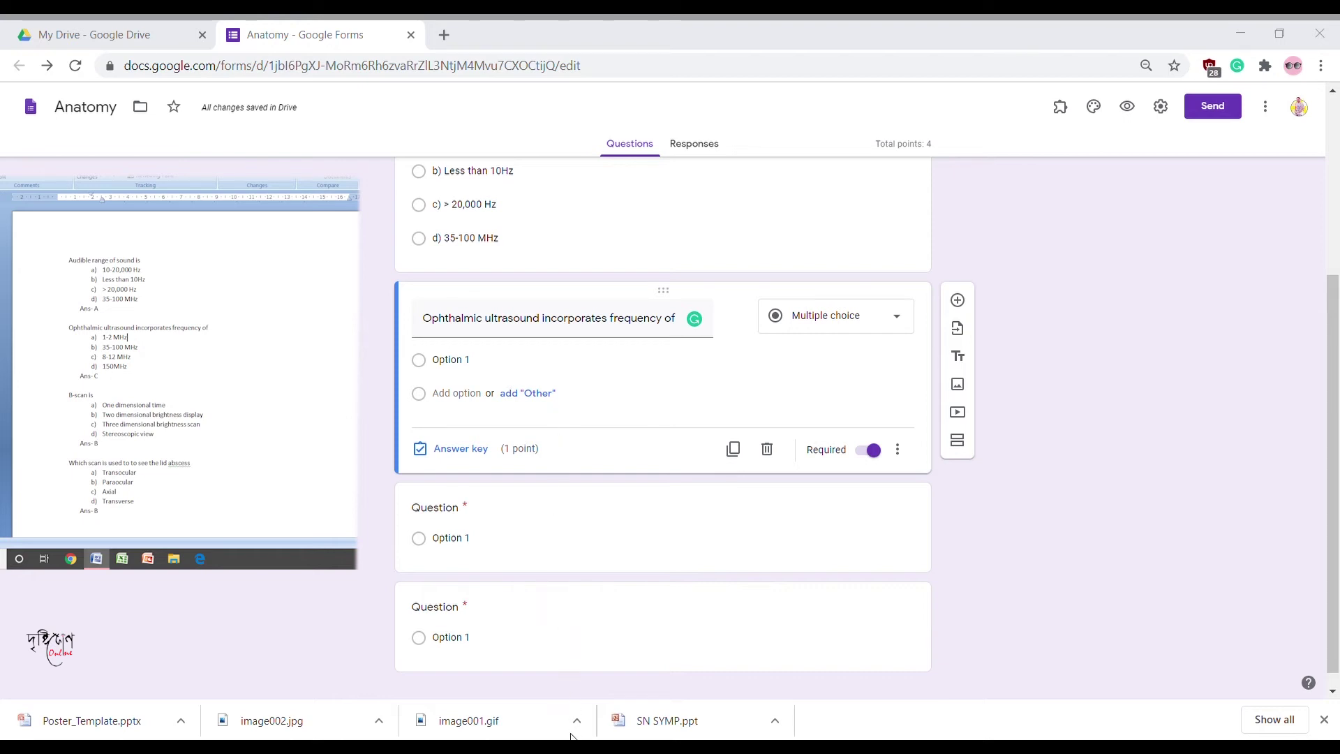
click(461, 358)
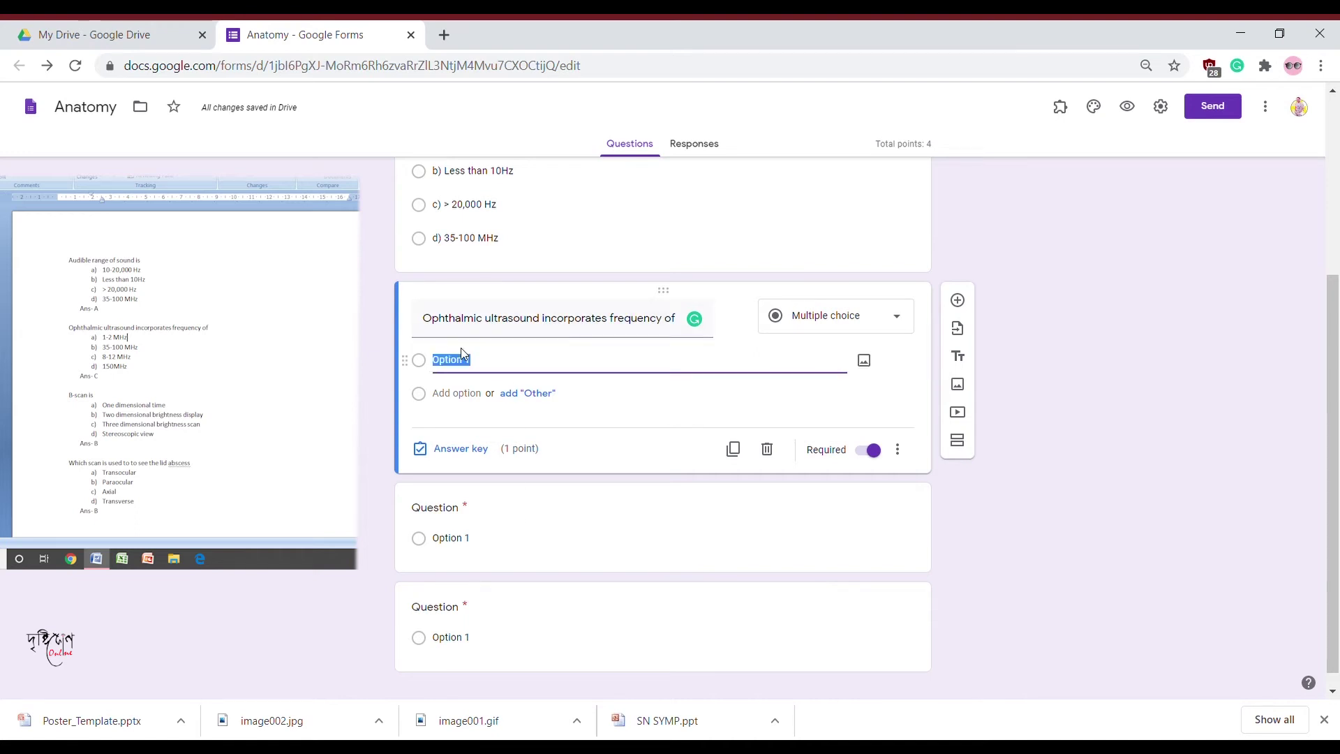
text(a) 1-2 MHz b) 35-100 MHz c) 8-12 MHz d) 150MHz)
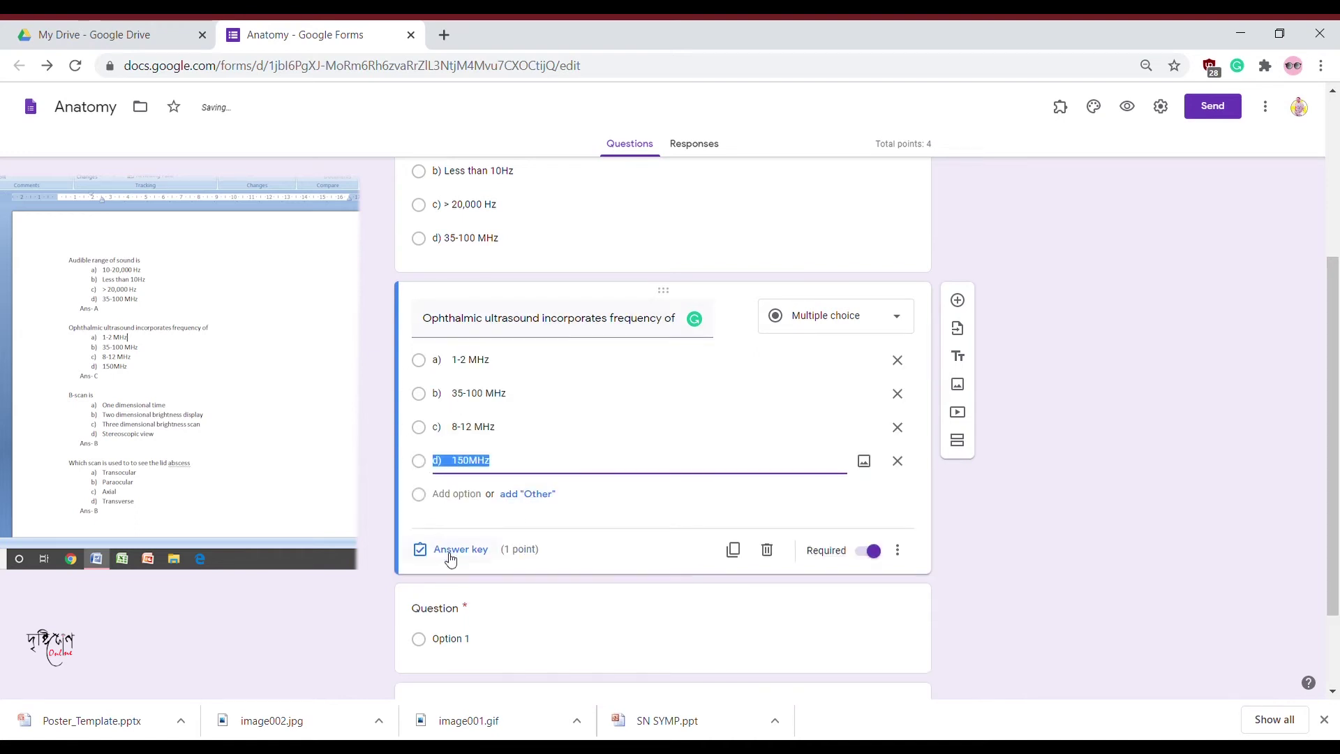
Mark c) 8-12 MHz as the correct answer to the ophthalmic ultrasound frequency question.
click(450, 551)
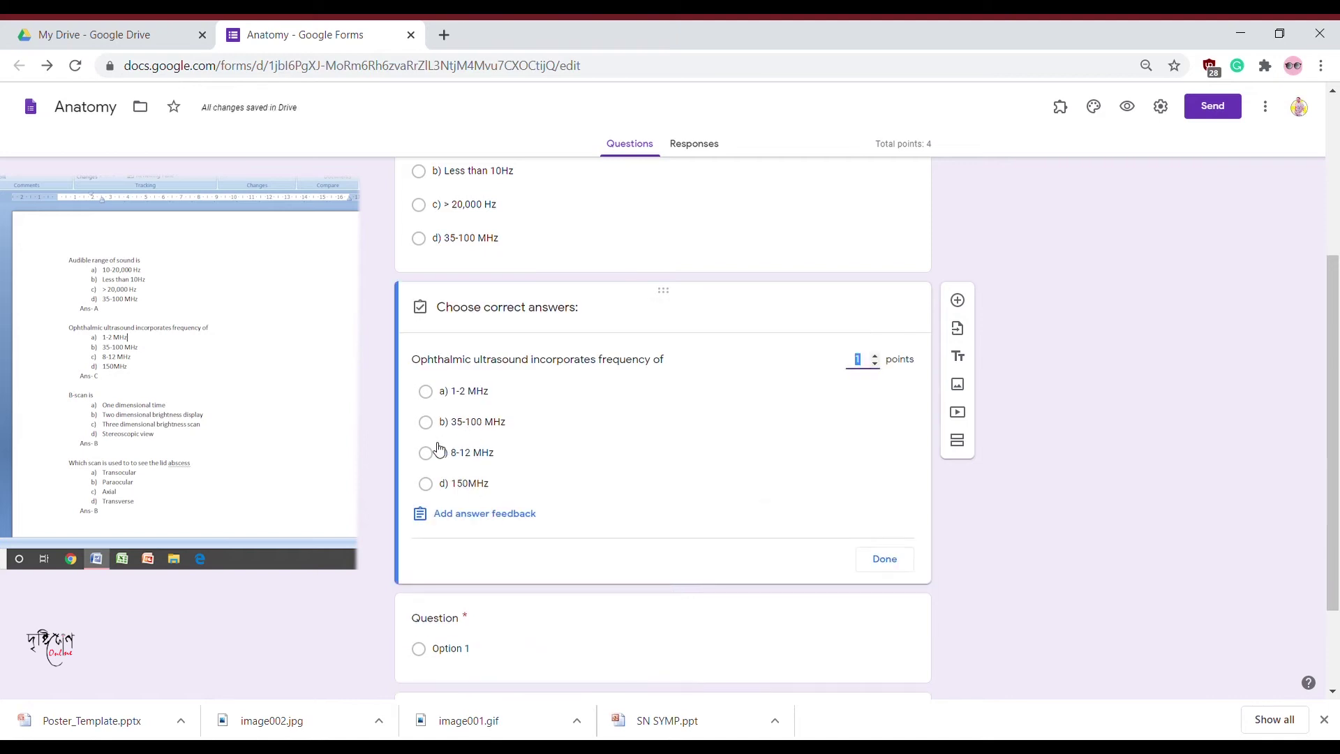
click(437, 453)
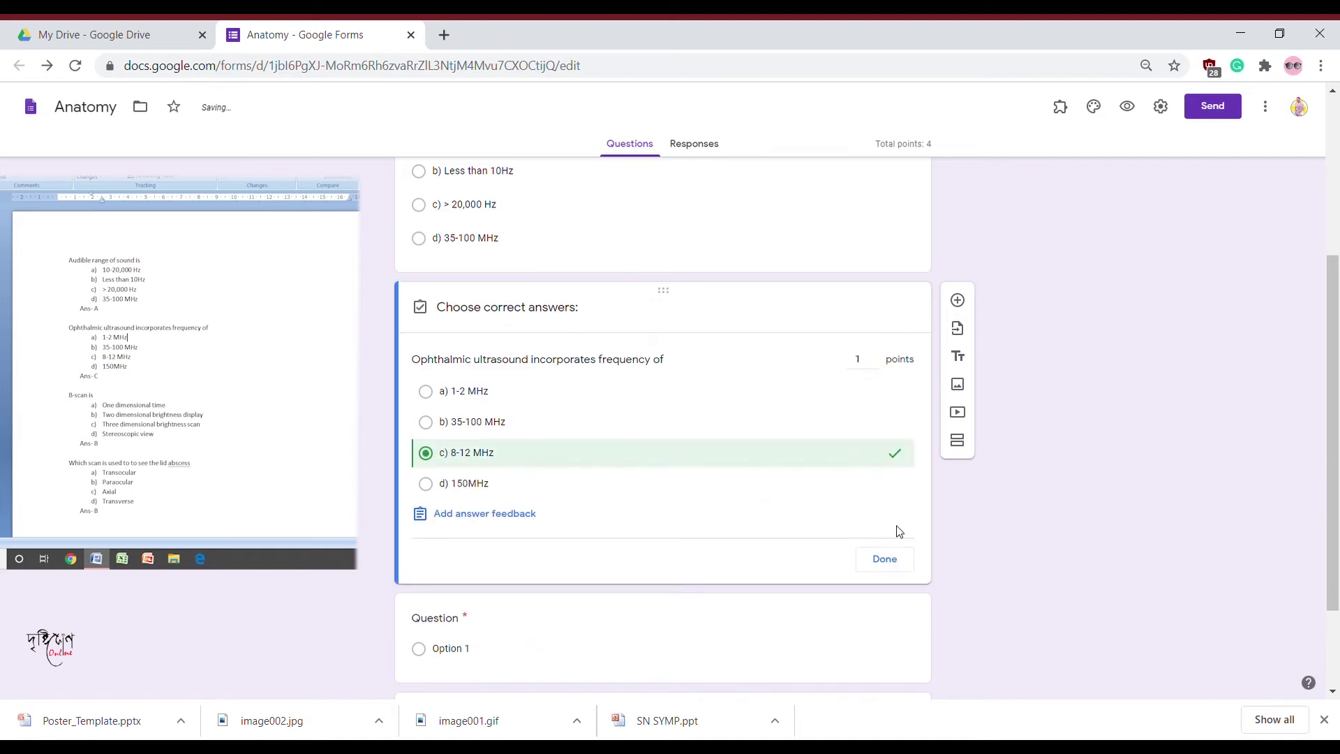
click(899, 557)
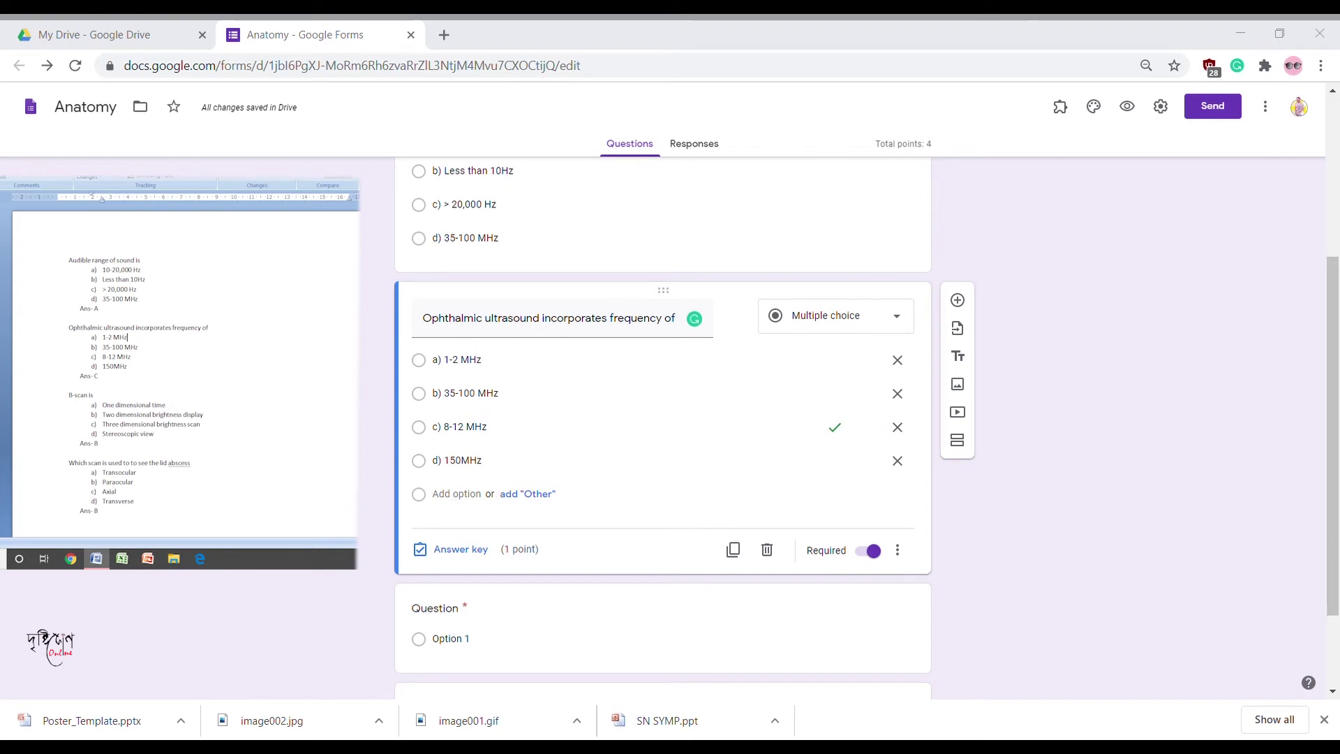
Fill the next blank question with "B-scan is" and options a) One dimensional time, b) Two dimensional brightness display, c) Three dimensional brightness scan, d) Stereoscopic view.
click(453, 609)
text(B-scan is)
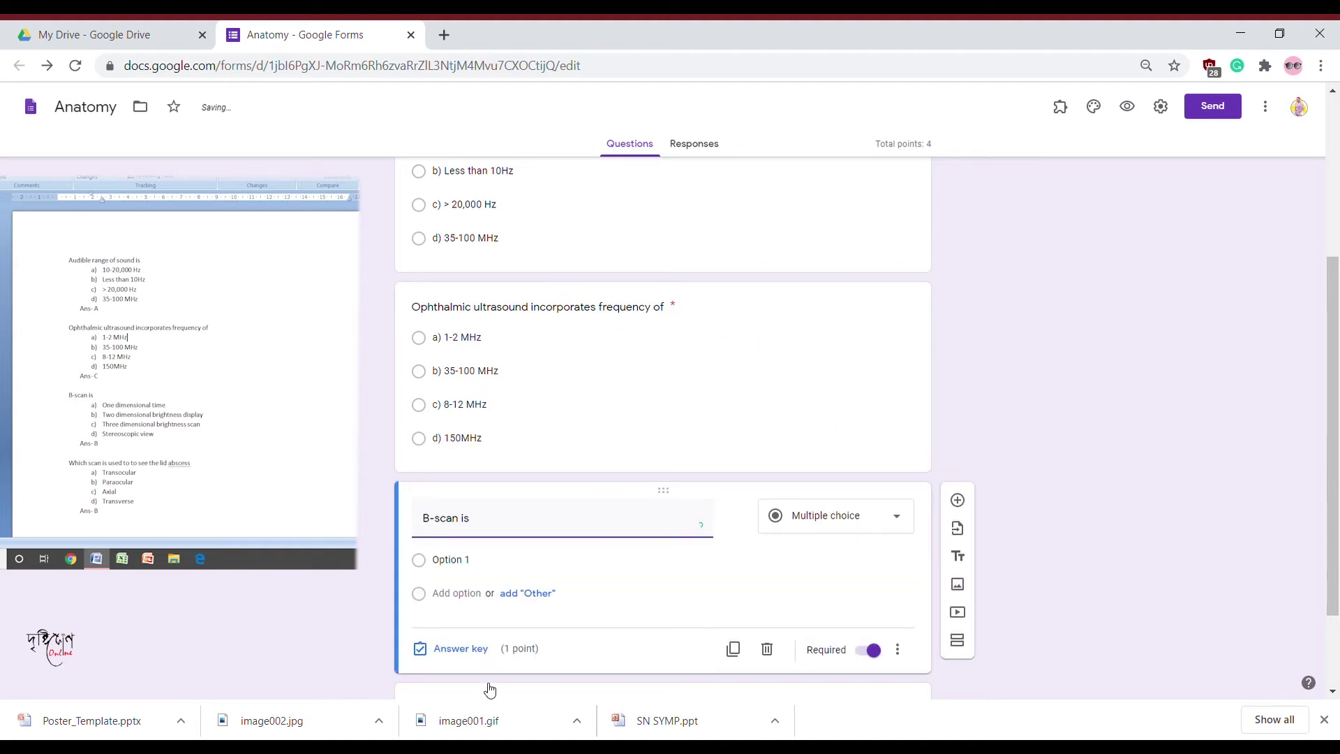
key(alt+Tab)
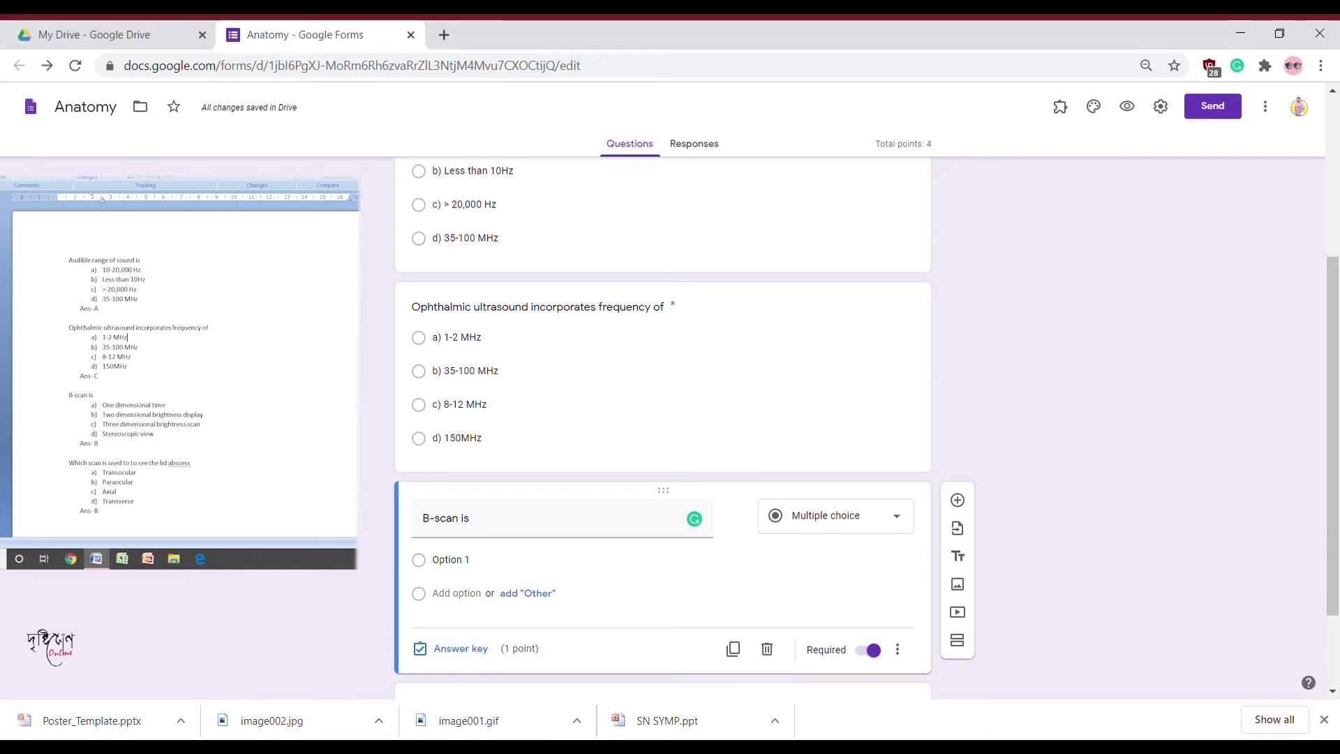
click(488, 571)
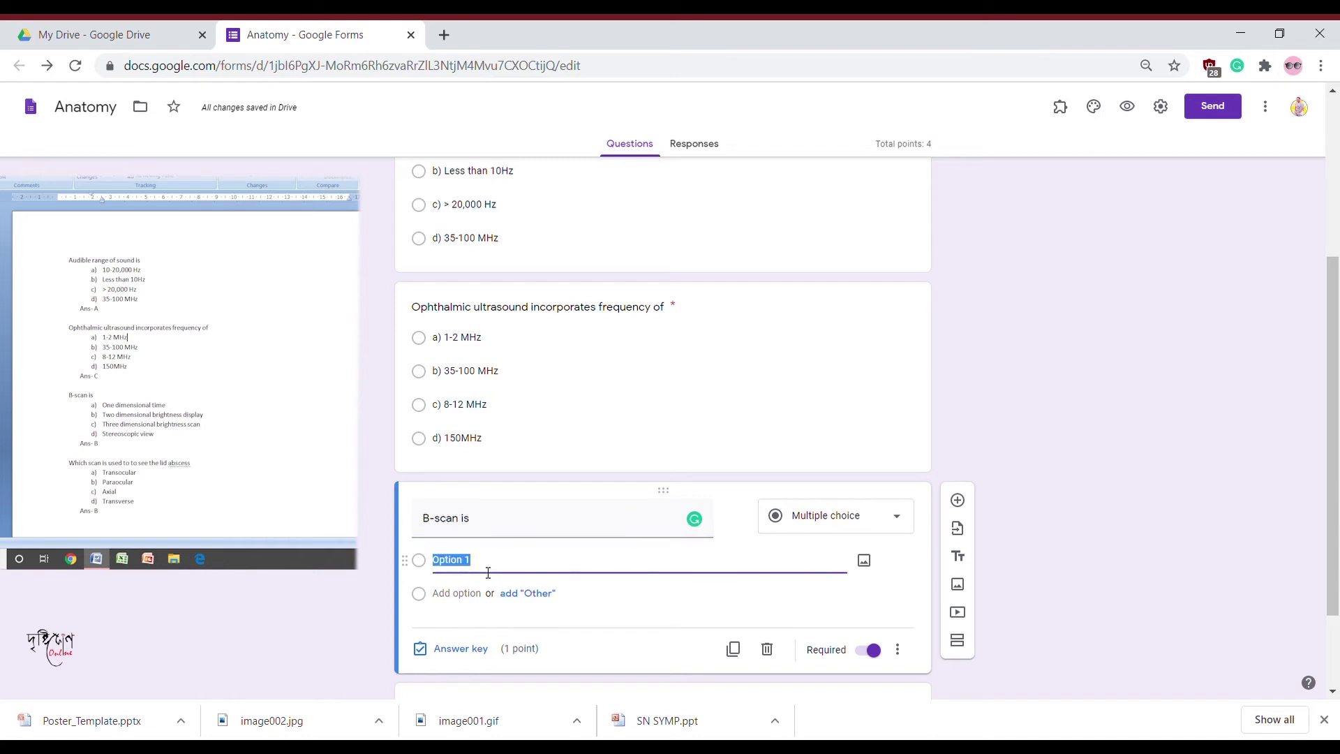
text(a)	One dimensional time b)	Two dimensional brightness display c)	Three dimensional brightness scan d)	Stereoscopic view)
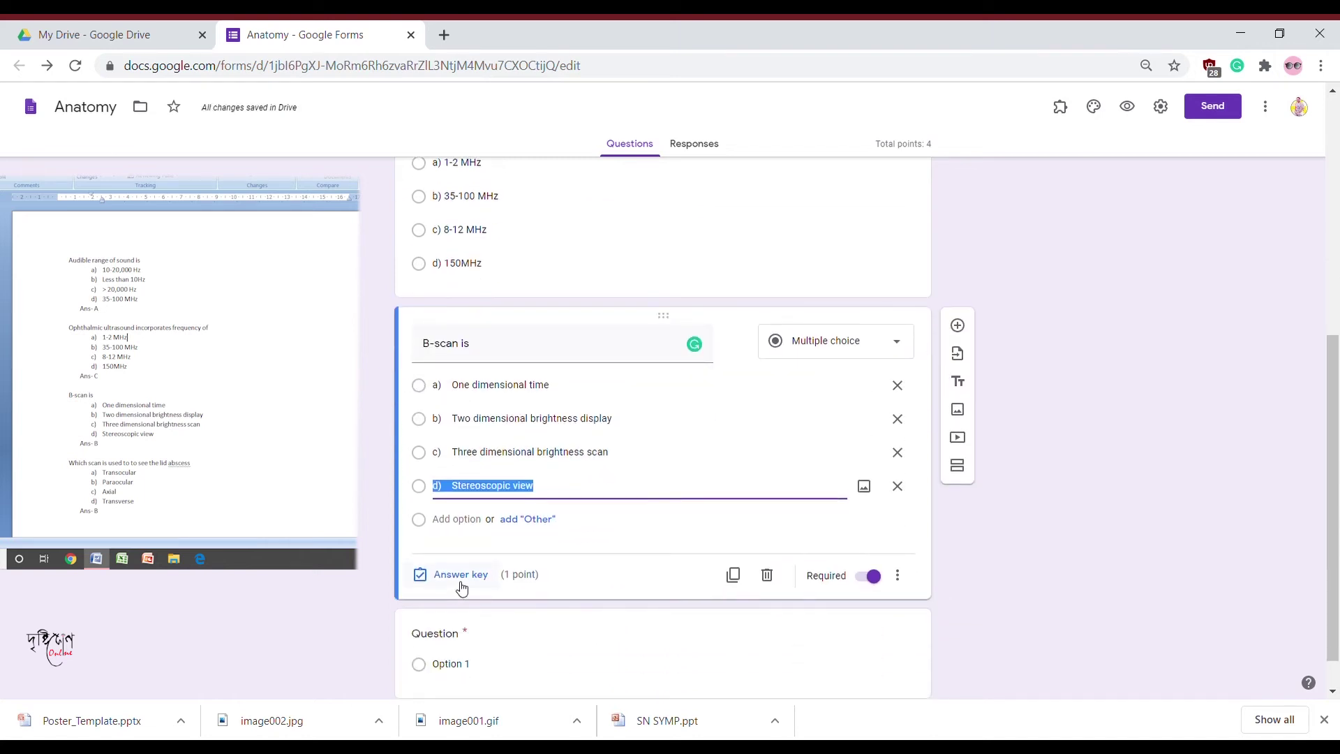
Mark b) Two dimensional brightness display as the correct answer to the B-scan question.
click(460, 582)
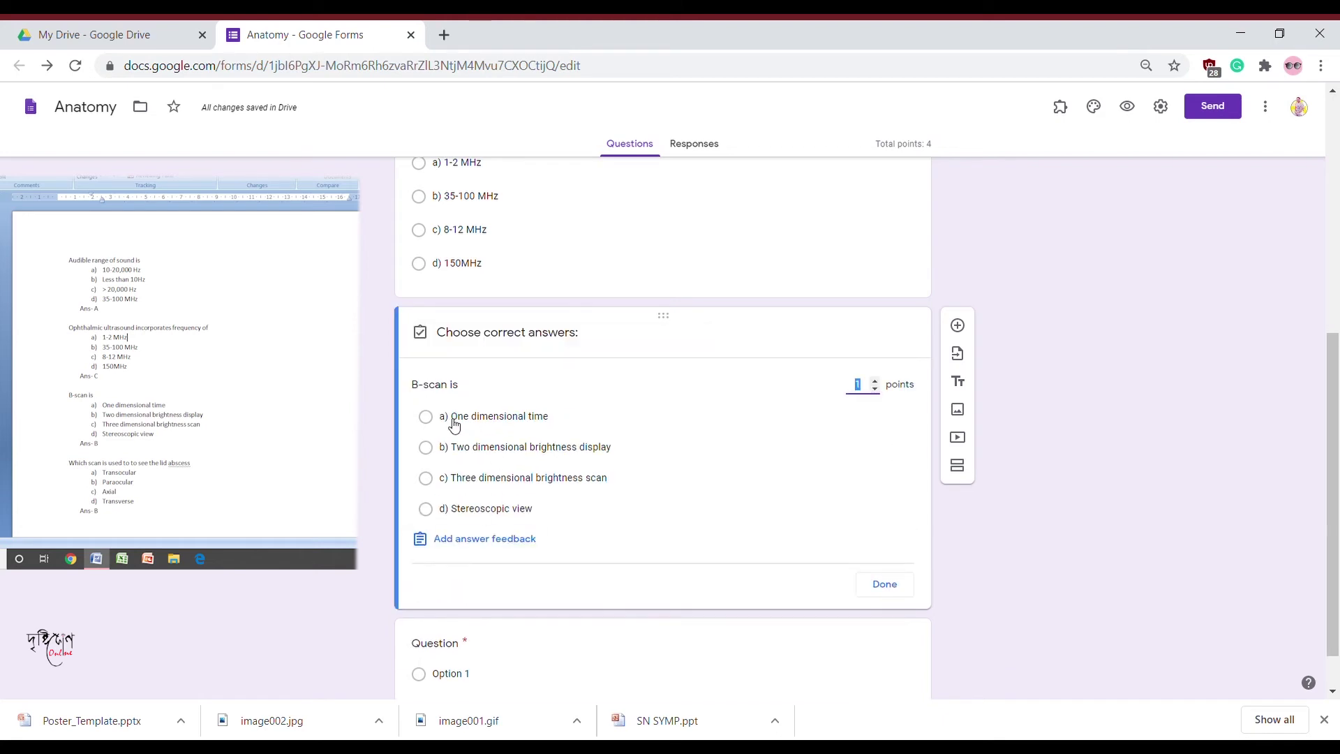
click(431, 446)
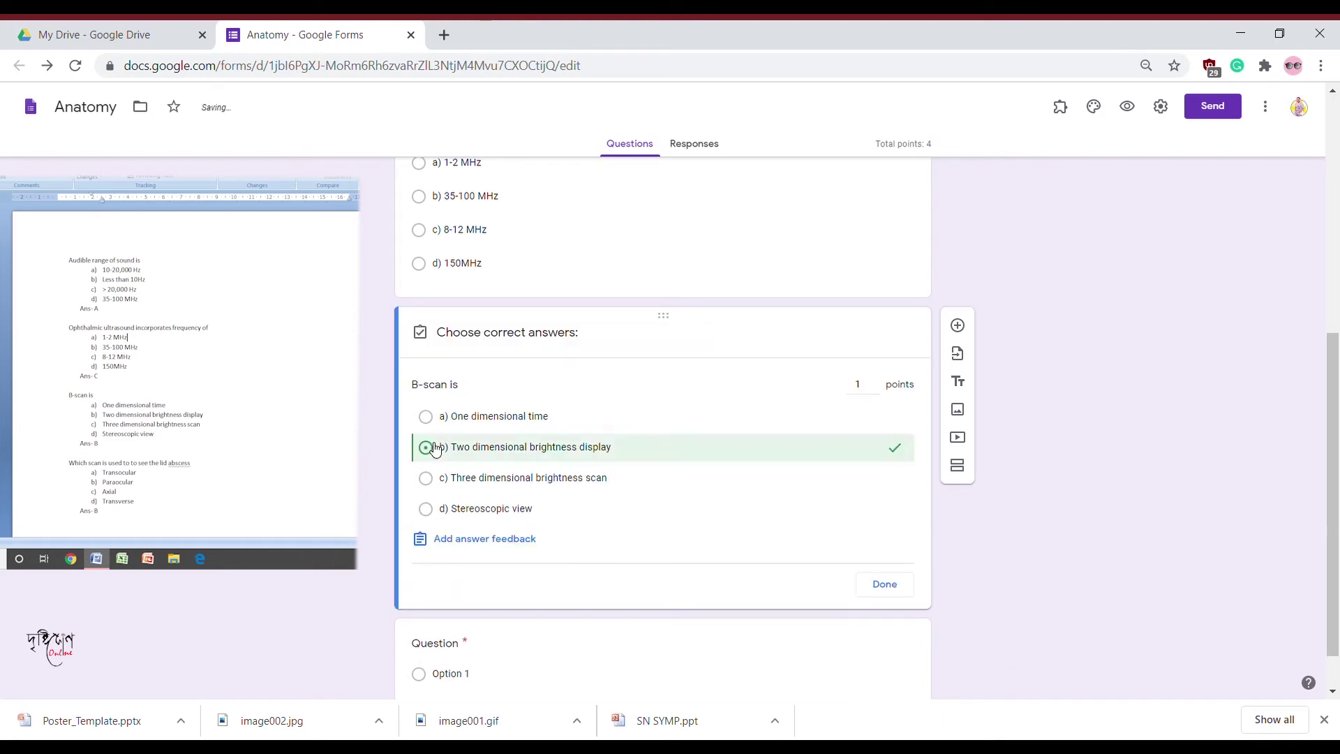
click(910, 593)
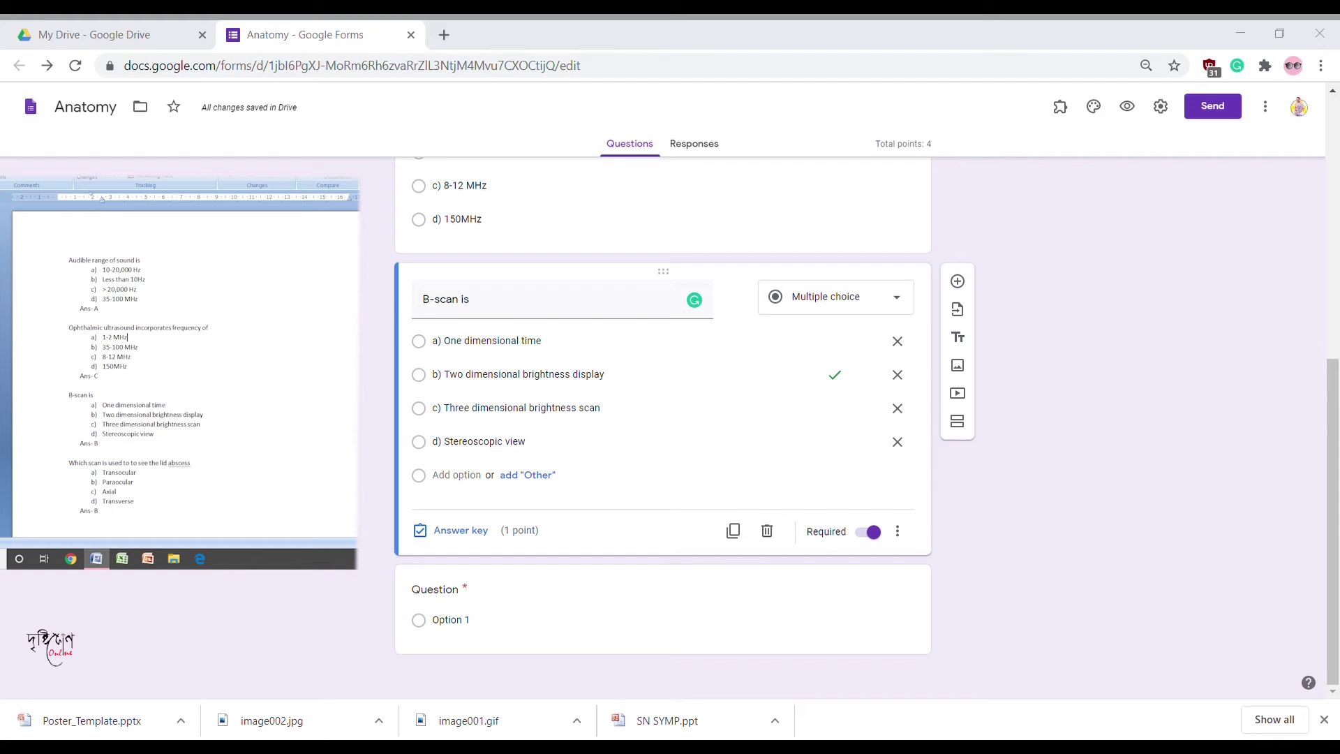
Fill the last blank question with "Which scan is used to to see the lid abscess" and options a) Transocular, b) Paraocular, c) Axial, d) Transverse.
click(452, 599)
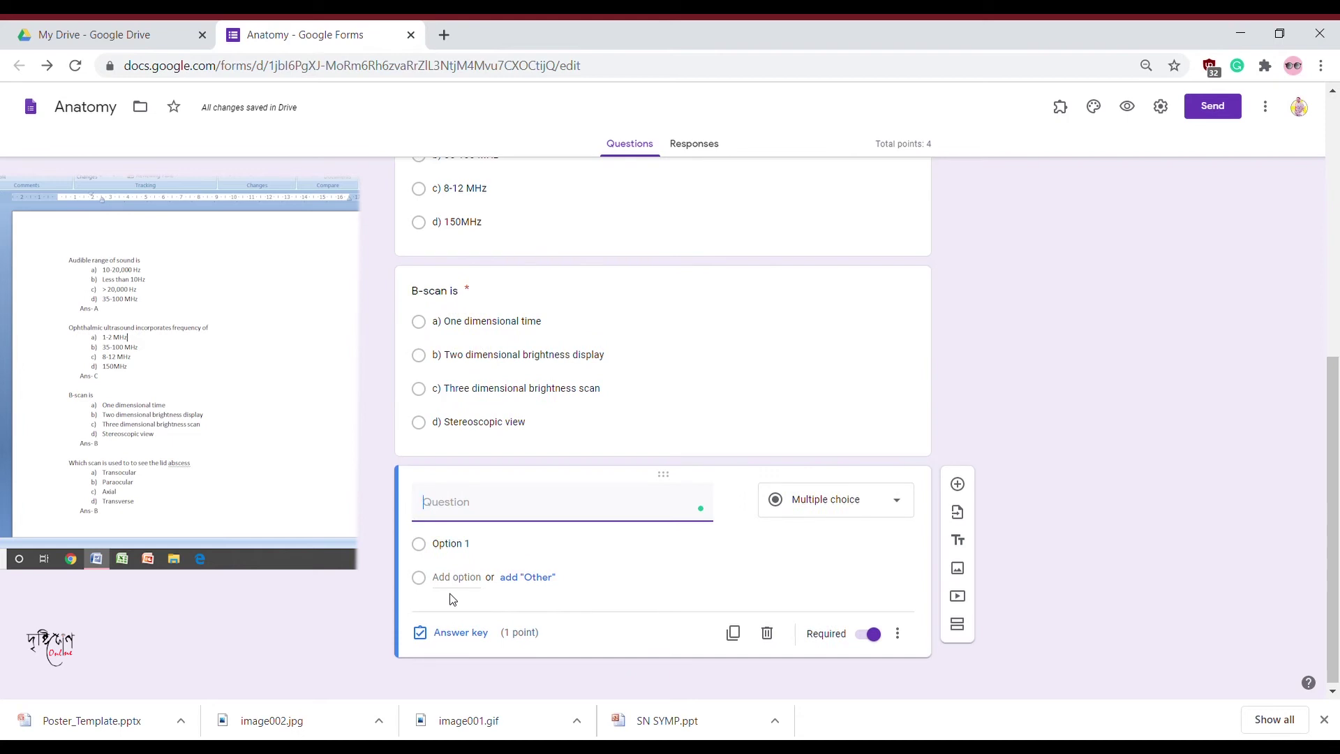
text(Which scan is used to to see the lid abscess)
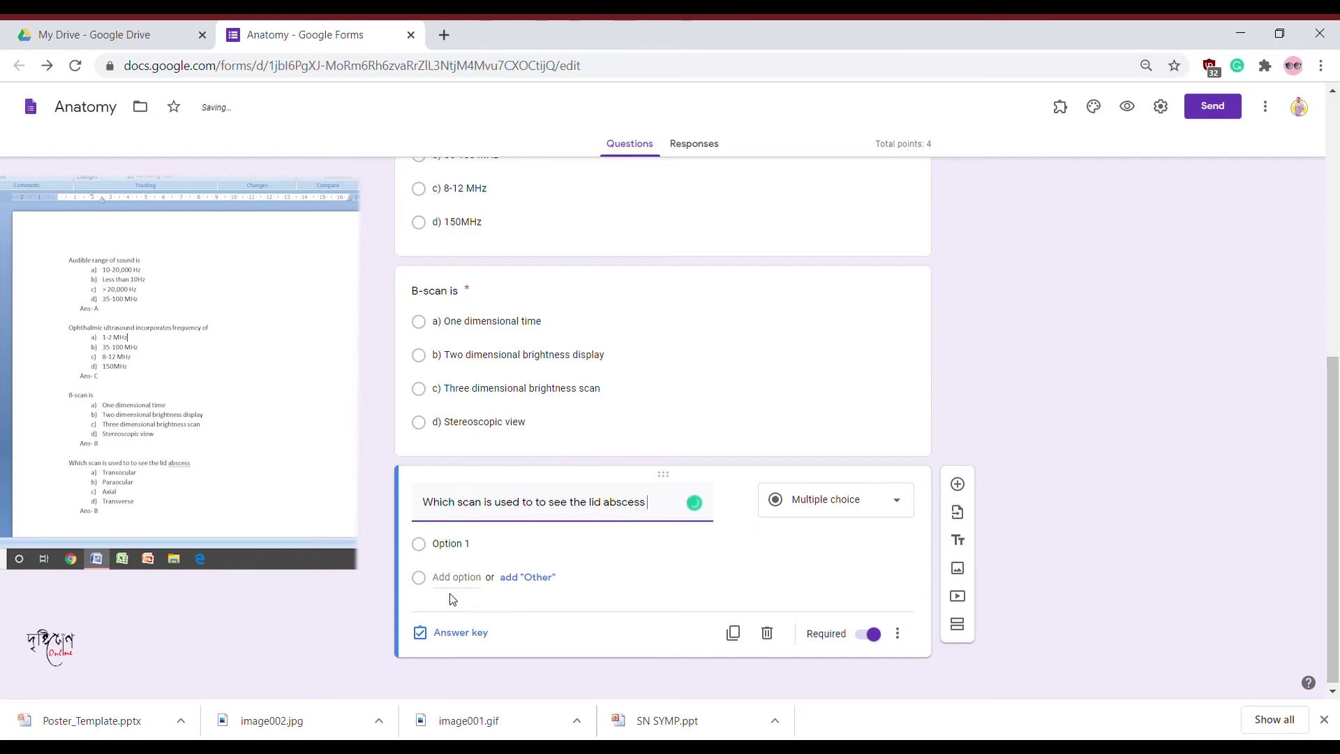
key(alt+Tab)
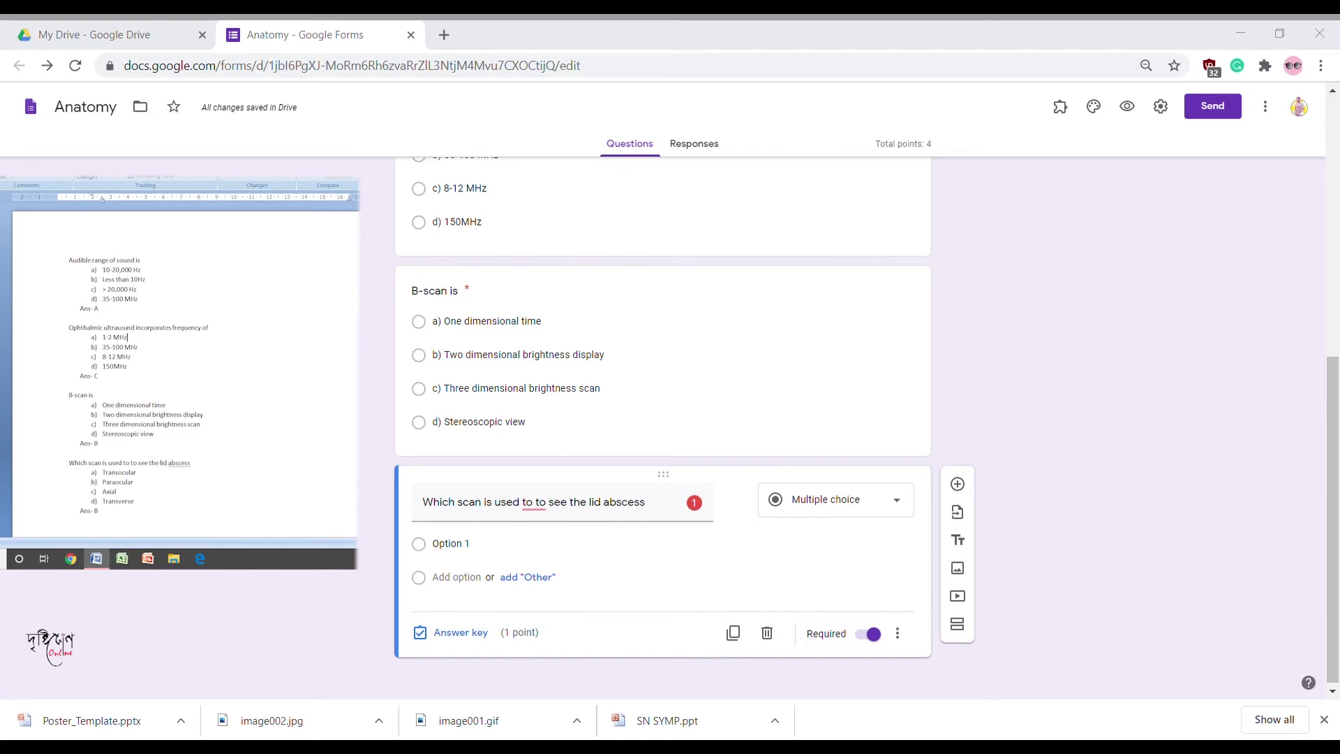
click(475, 551)
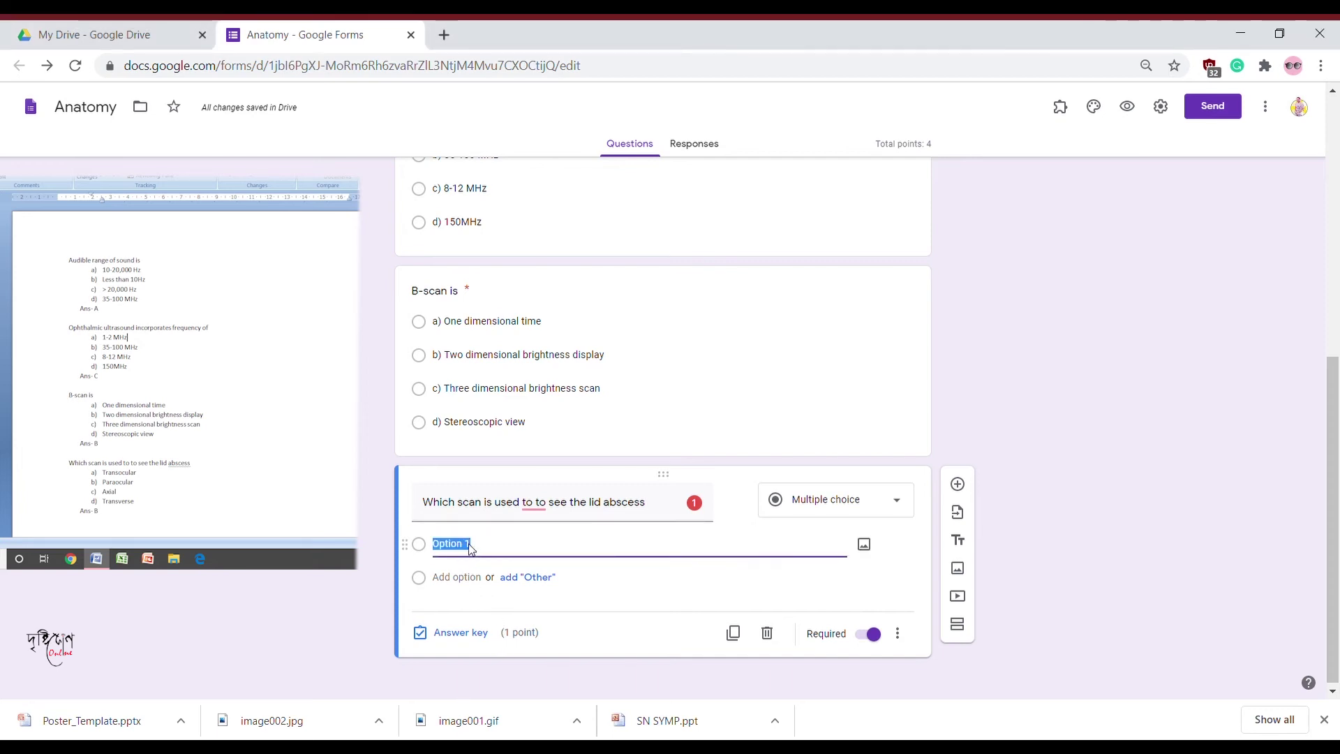
text(a)	Transocular b)	Paraocular c)	Axial d)	Transverse)
click(477, 551)
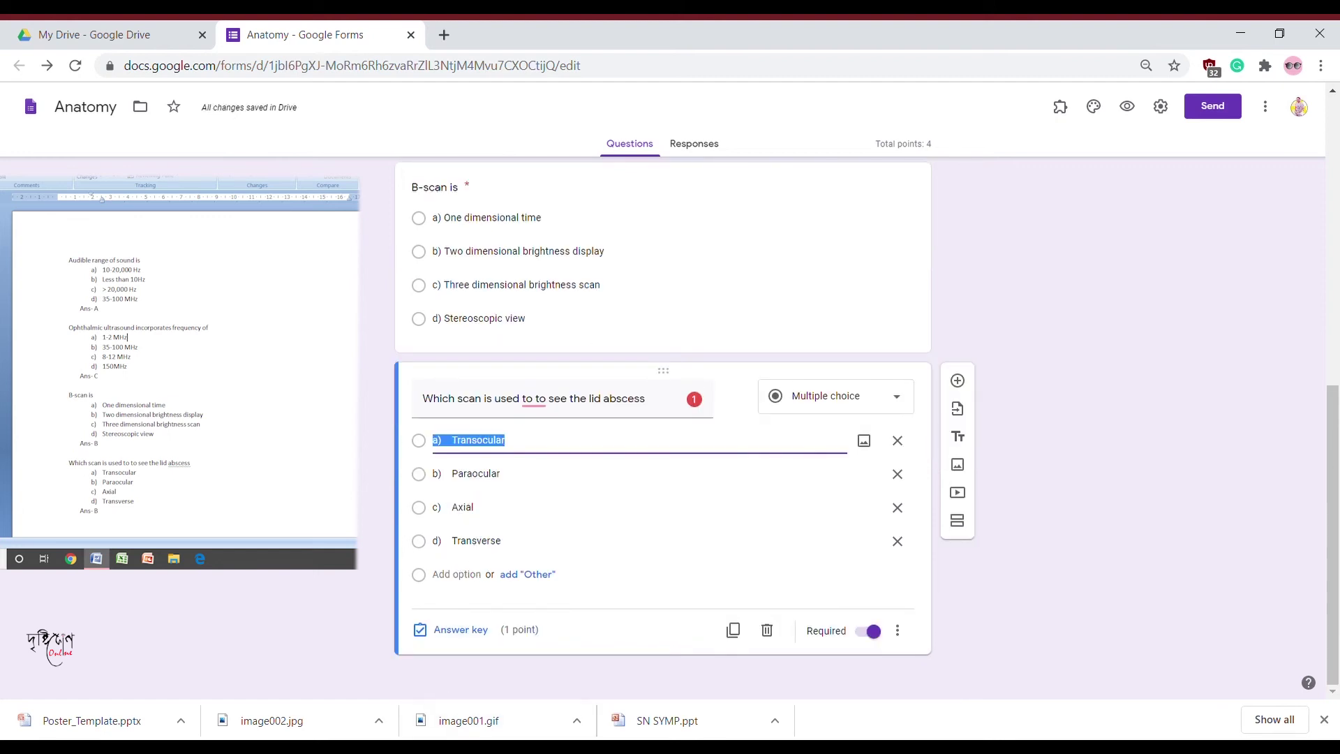
click(485, 710)
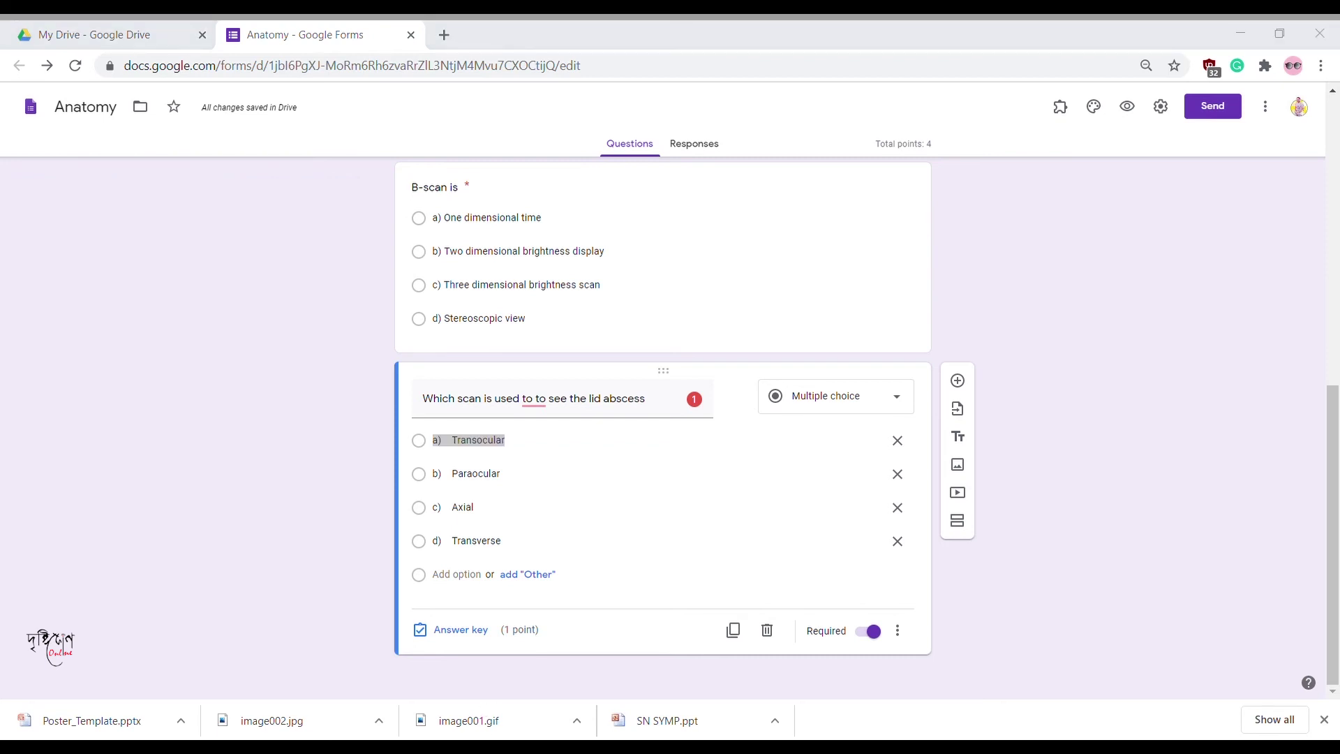
Mark c) Axial as the correct answer to the lid abscess question.
click(450, 628)
click(427, 534)
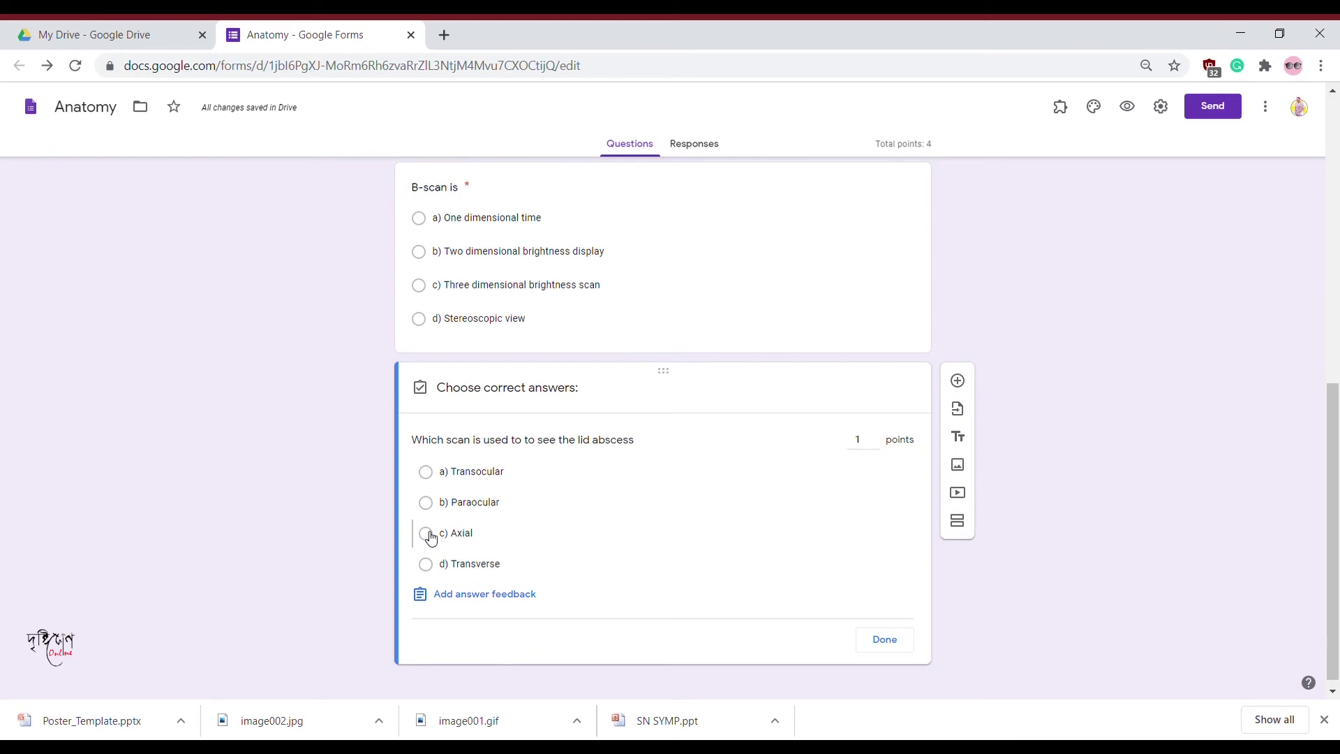
click(863, 639)
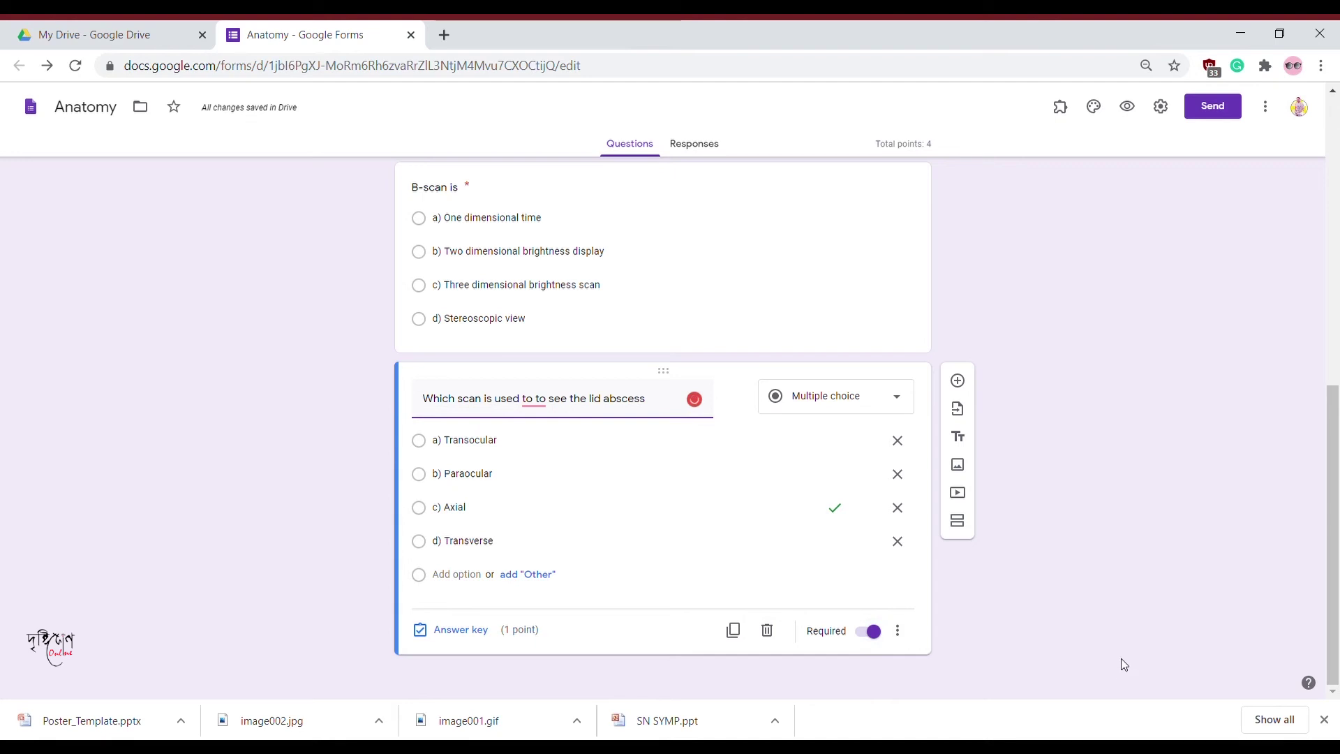
Remove the duplicated word from the last question so it reads "Which scan is used to see the lid abscess".
scroll(1121, 658, up, 2)
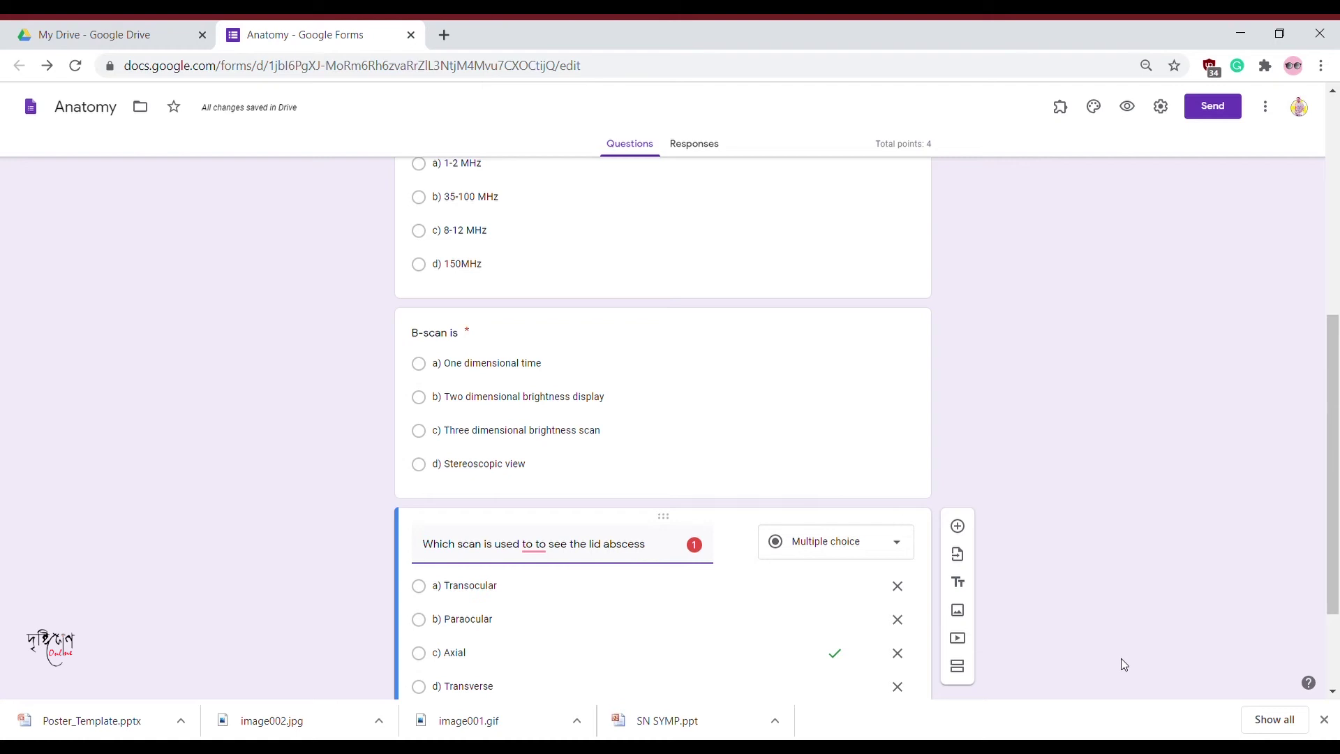
click(550, 551)
key(BackSpace)
key(BackSpace)
key(BackSpace)
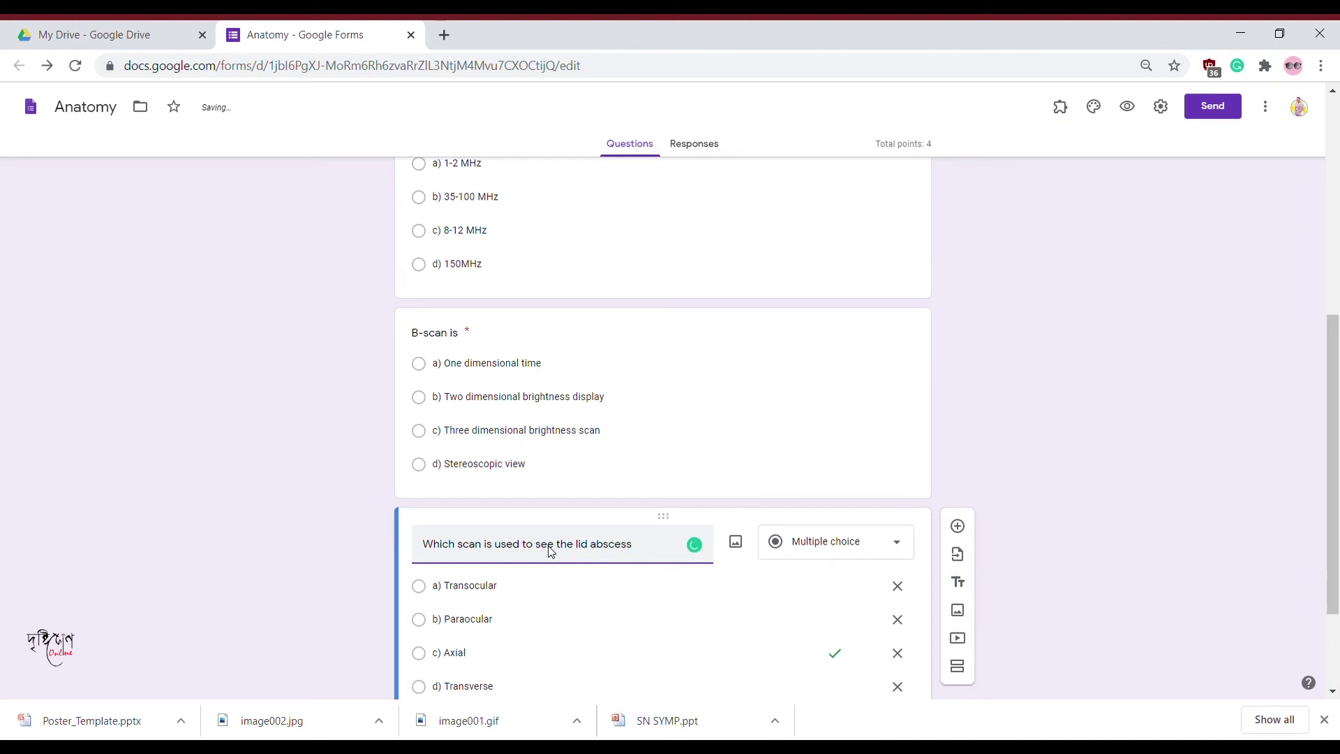
Review the options, marked answers, points and required setting of the B-scan, ophthalmic ultrasound and audible range questions.
scroll(1178, 416, up, 1)
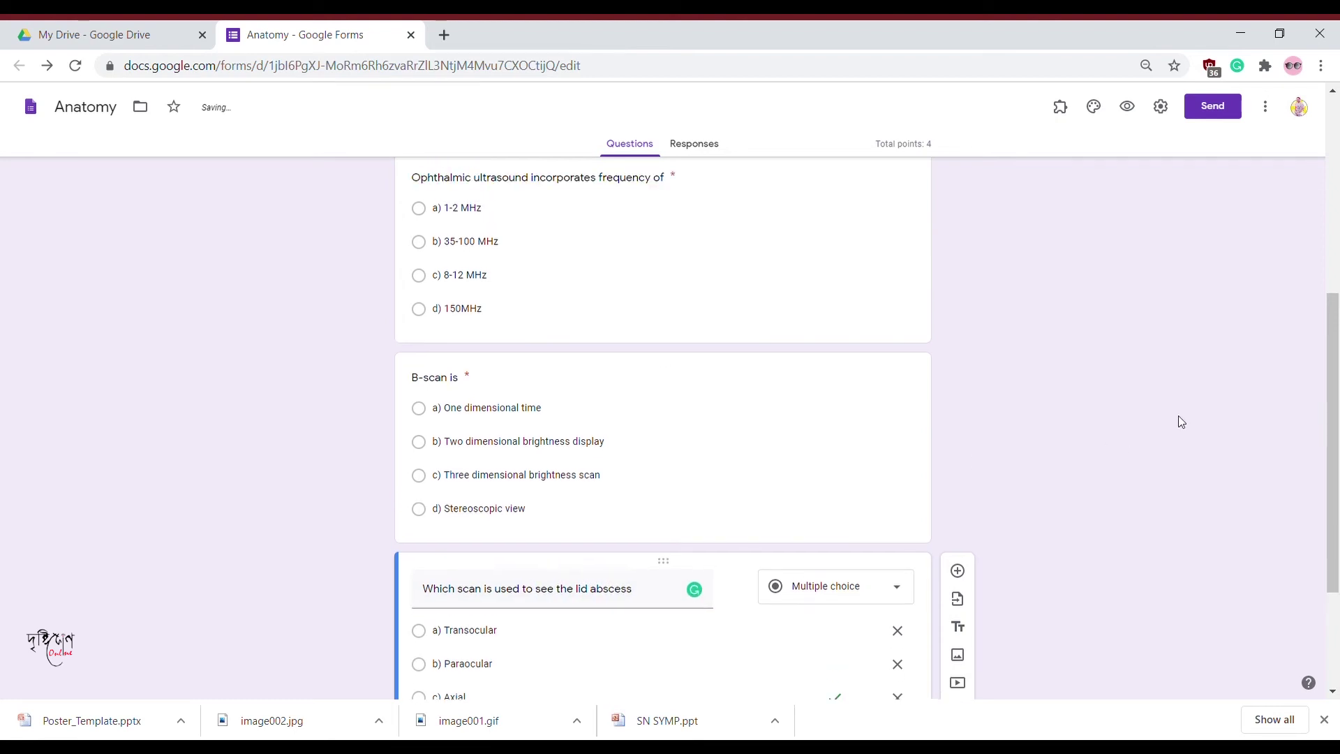
scroll(1178, 416, up, 1)
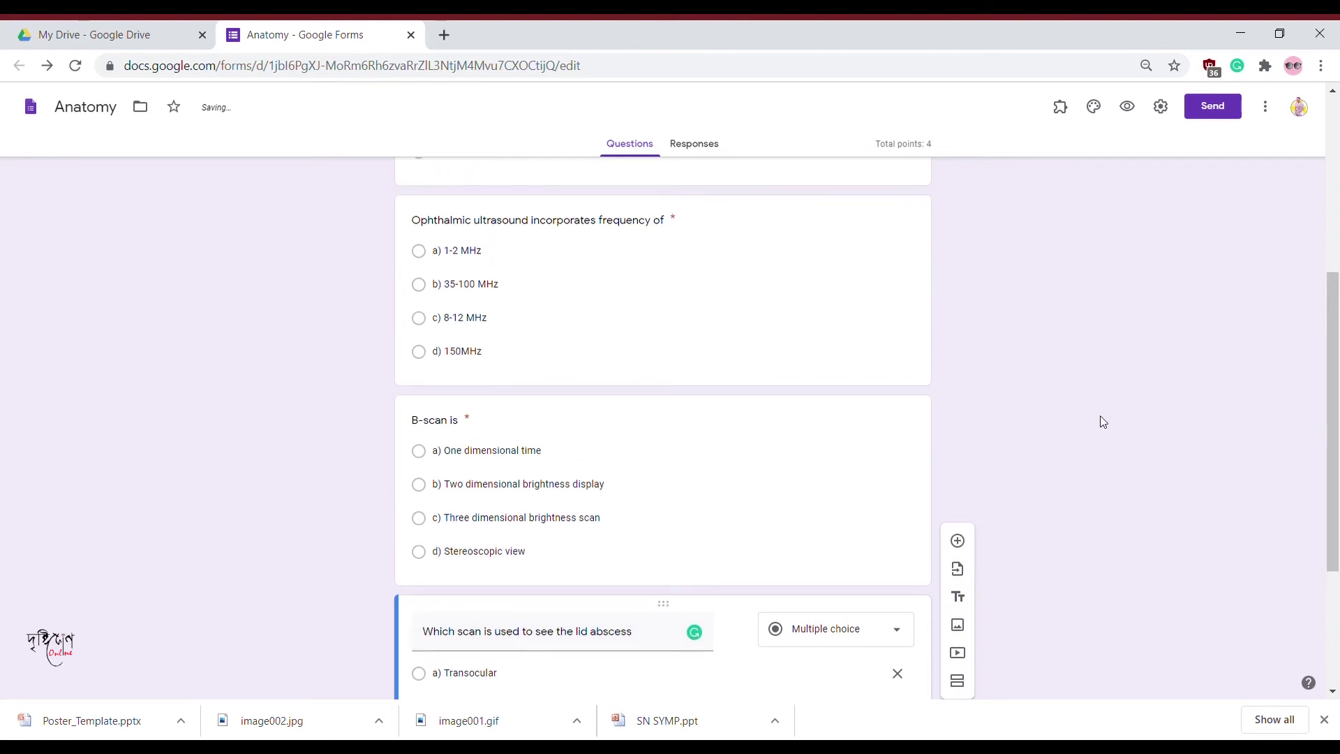
scroll(918, 479, down, 5)
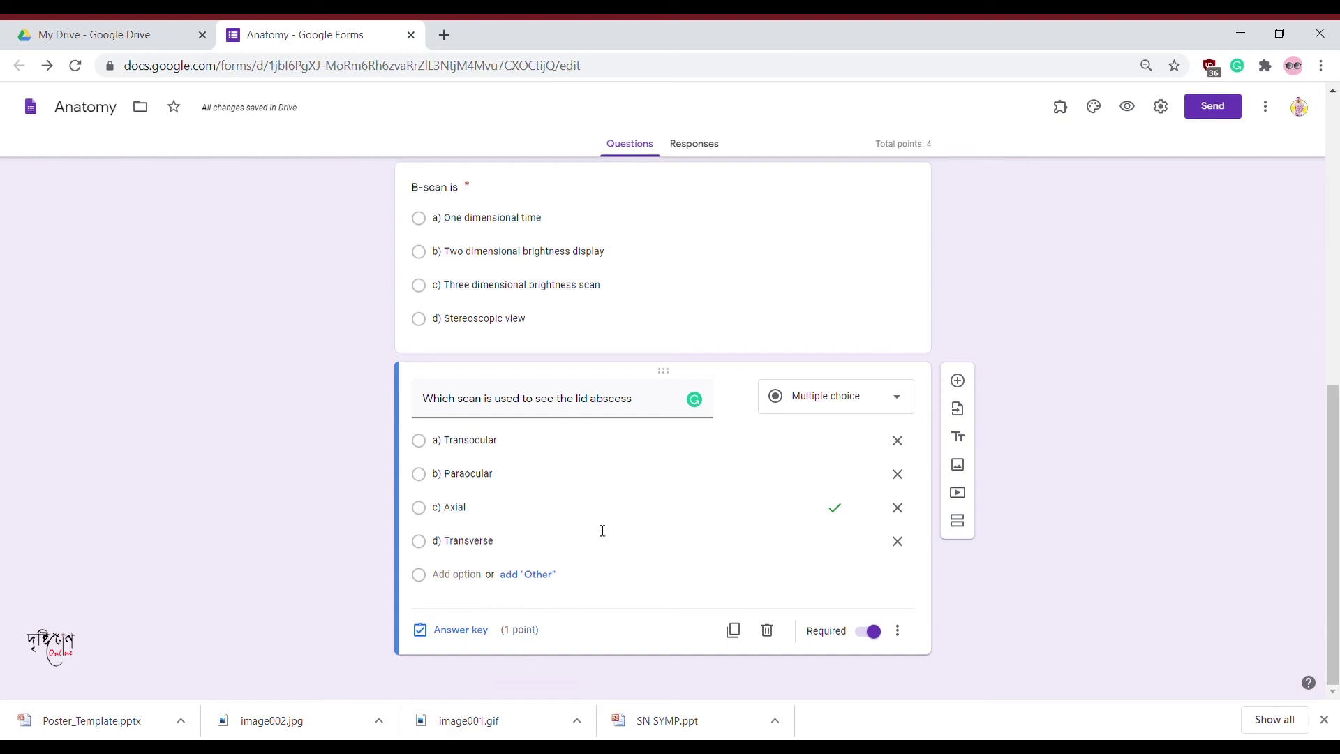
click(867, 287)
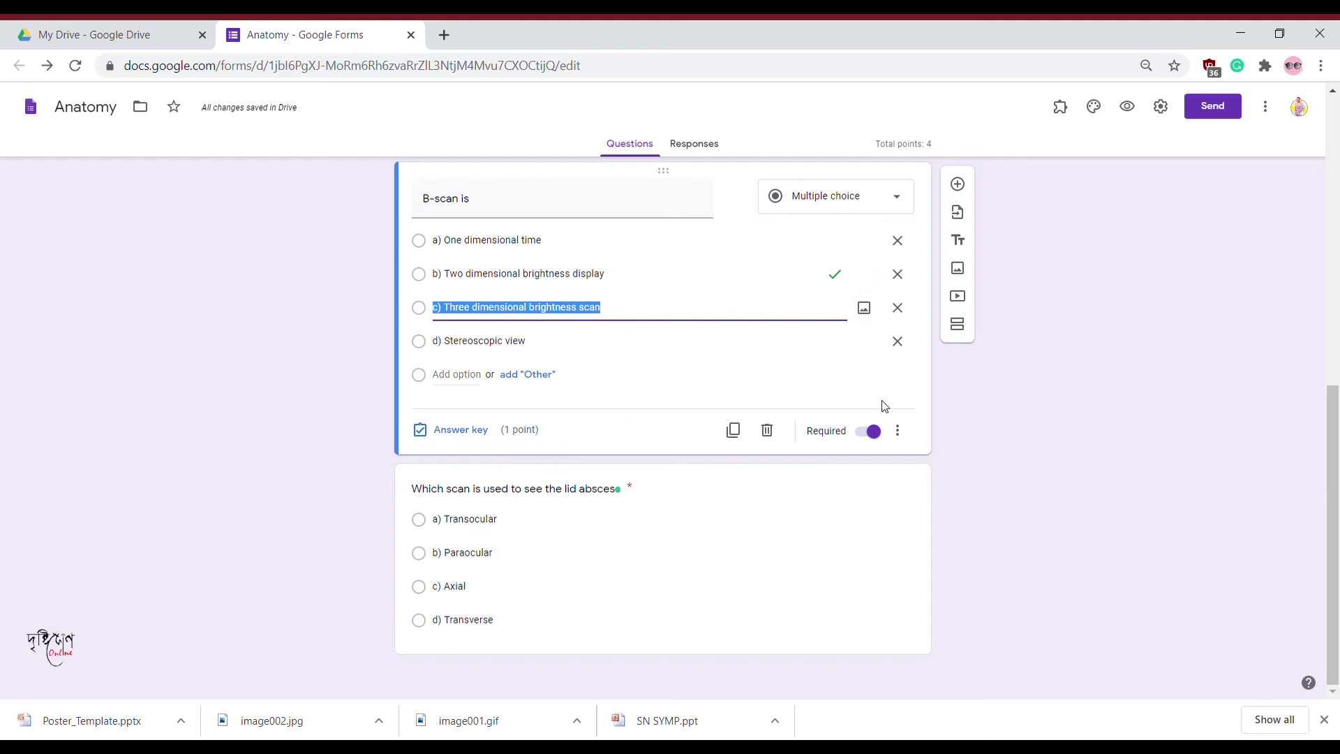
scroll(828, 311, up, 3)
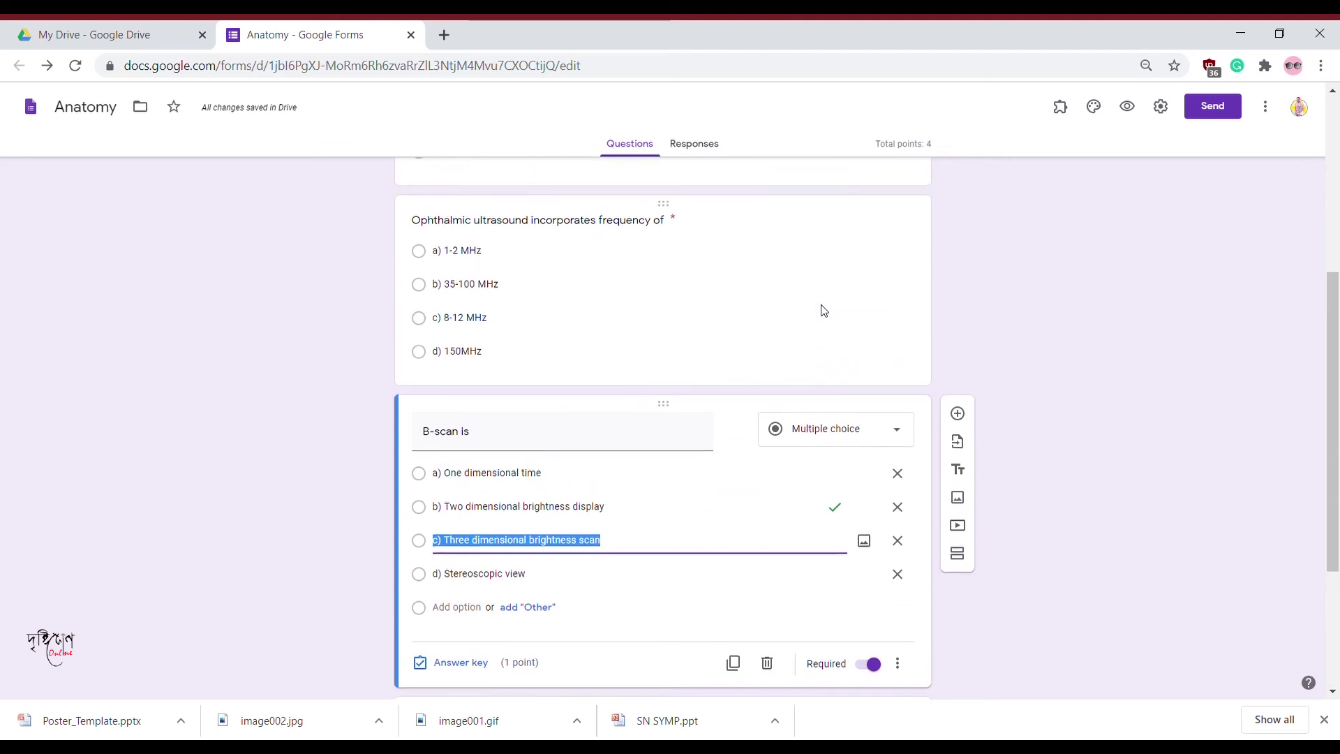
click(824, 310)
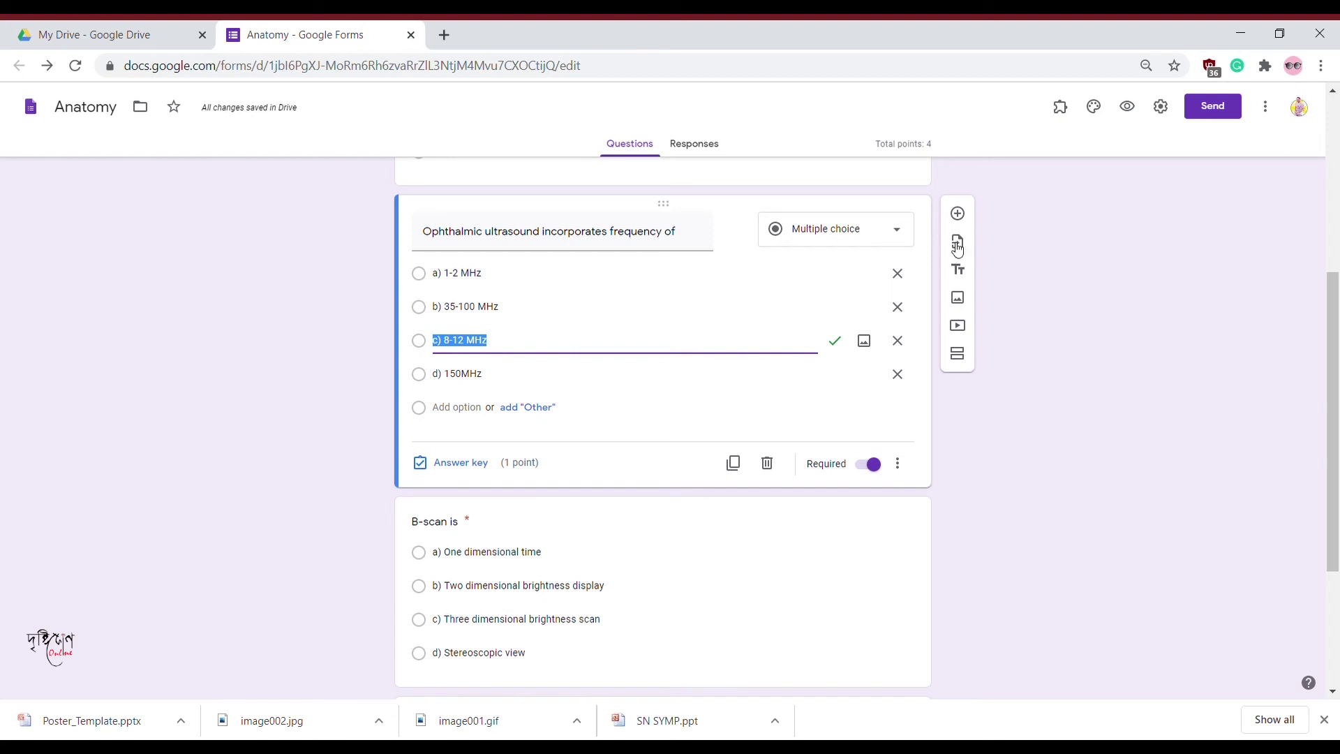
scroll(837, 358, up, 3)
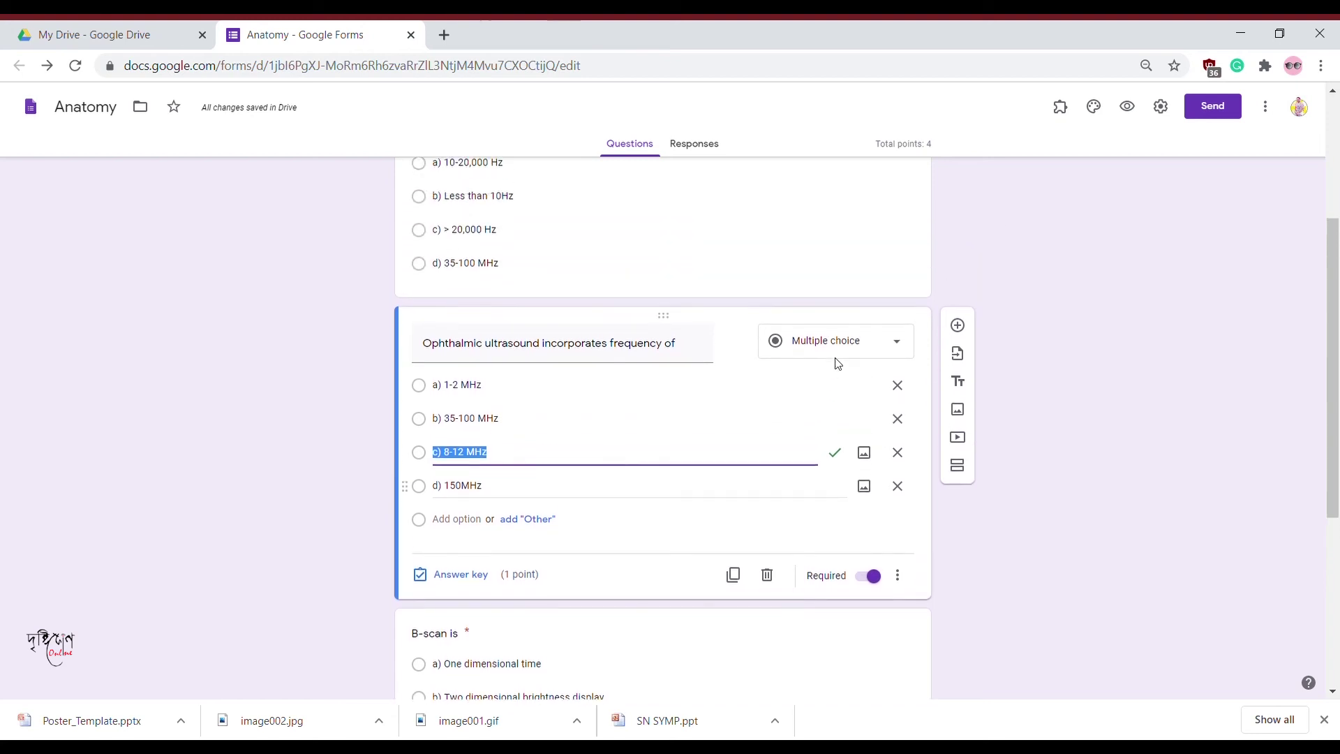
scroll(838, 364, up, 1)
click(838, 364)
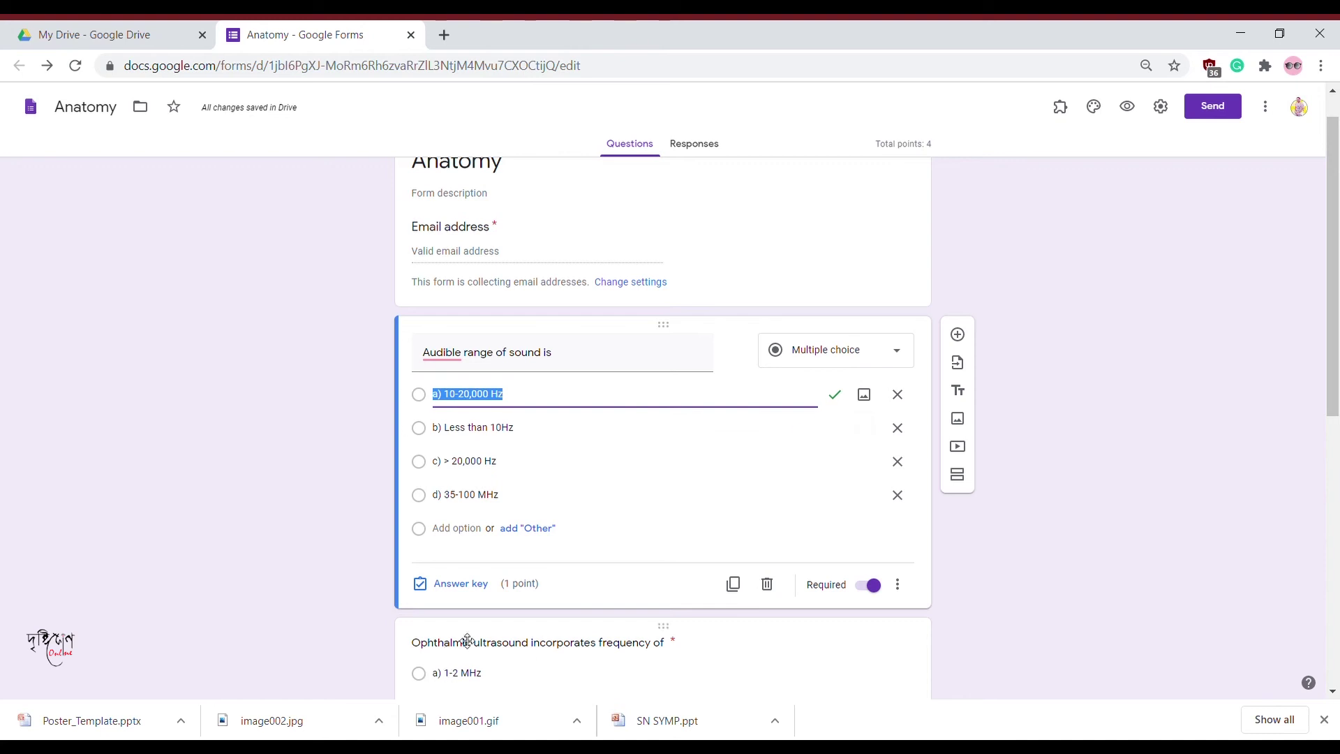
Add a required short-answer question titled "Full Name" above the audible range question.
click(984, 566)
scroll(985, 566, up, 1)
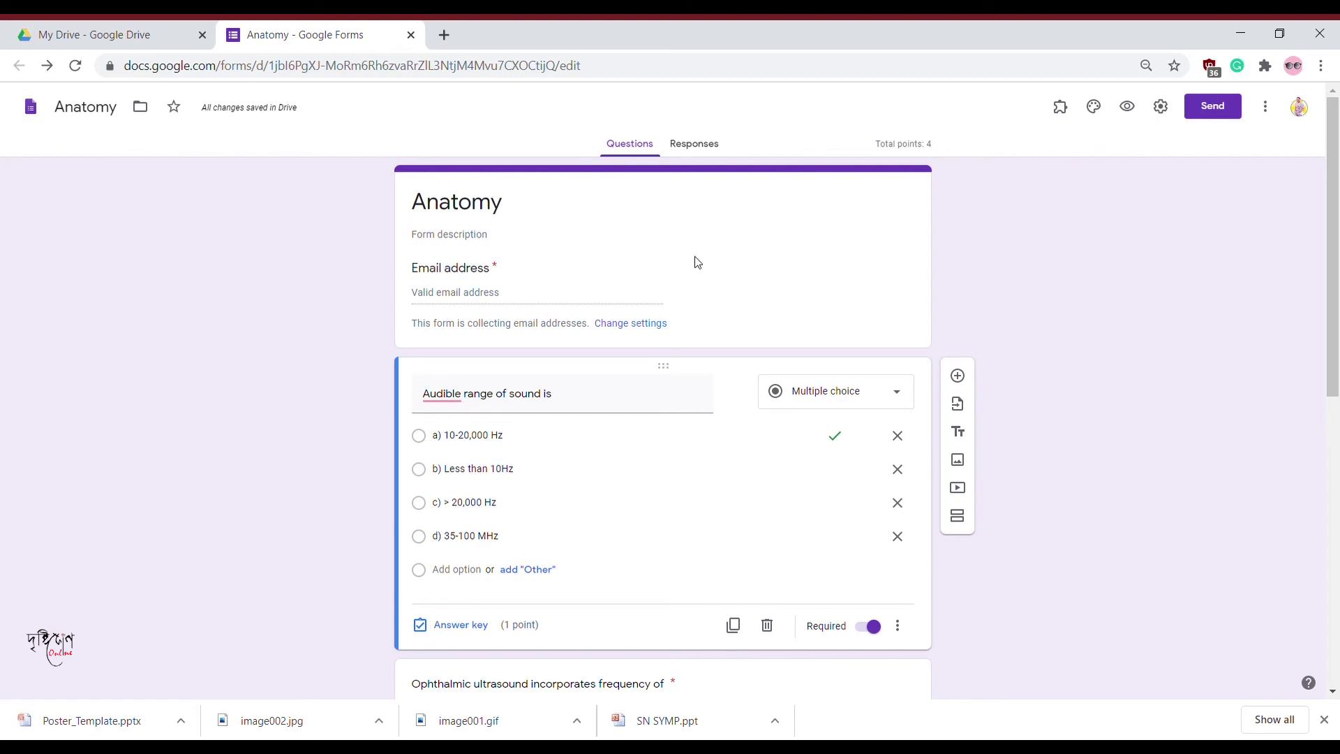
click(744, 262)
click(959, 186)
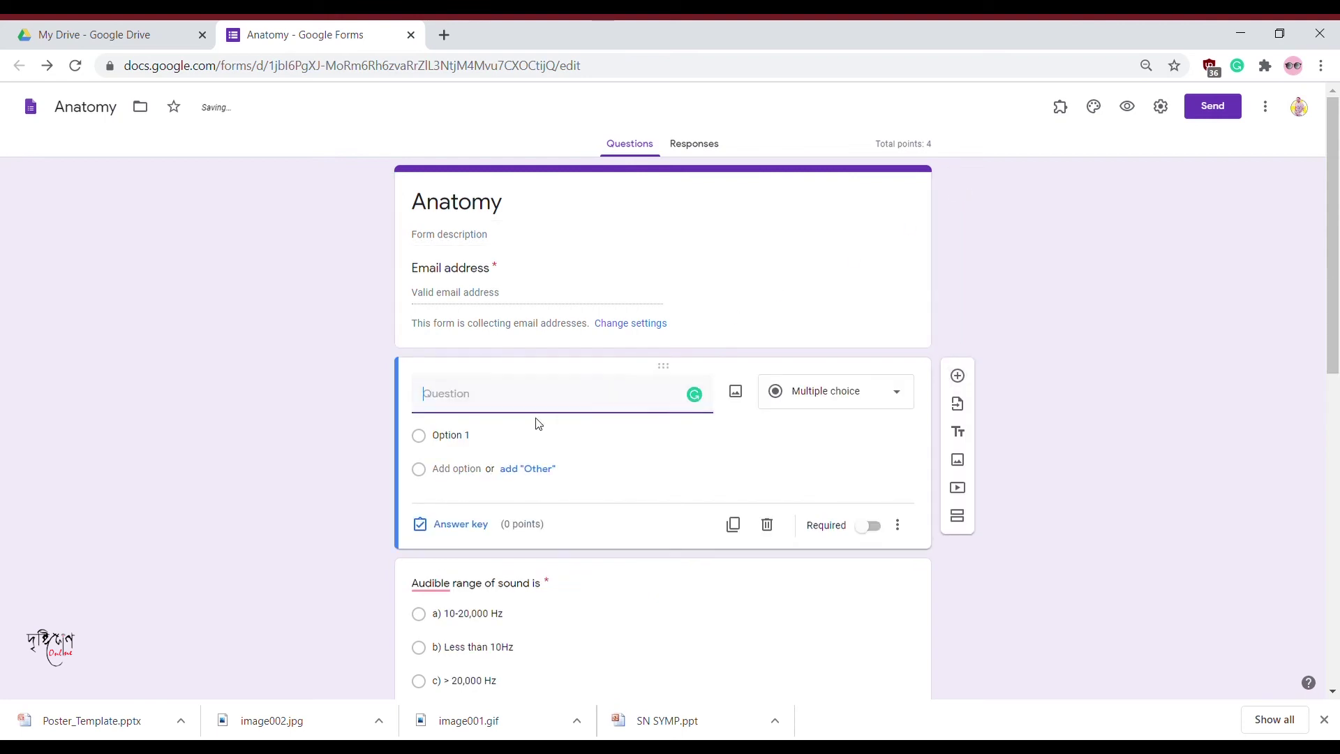
text(Full Name)
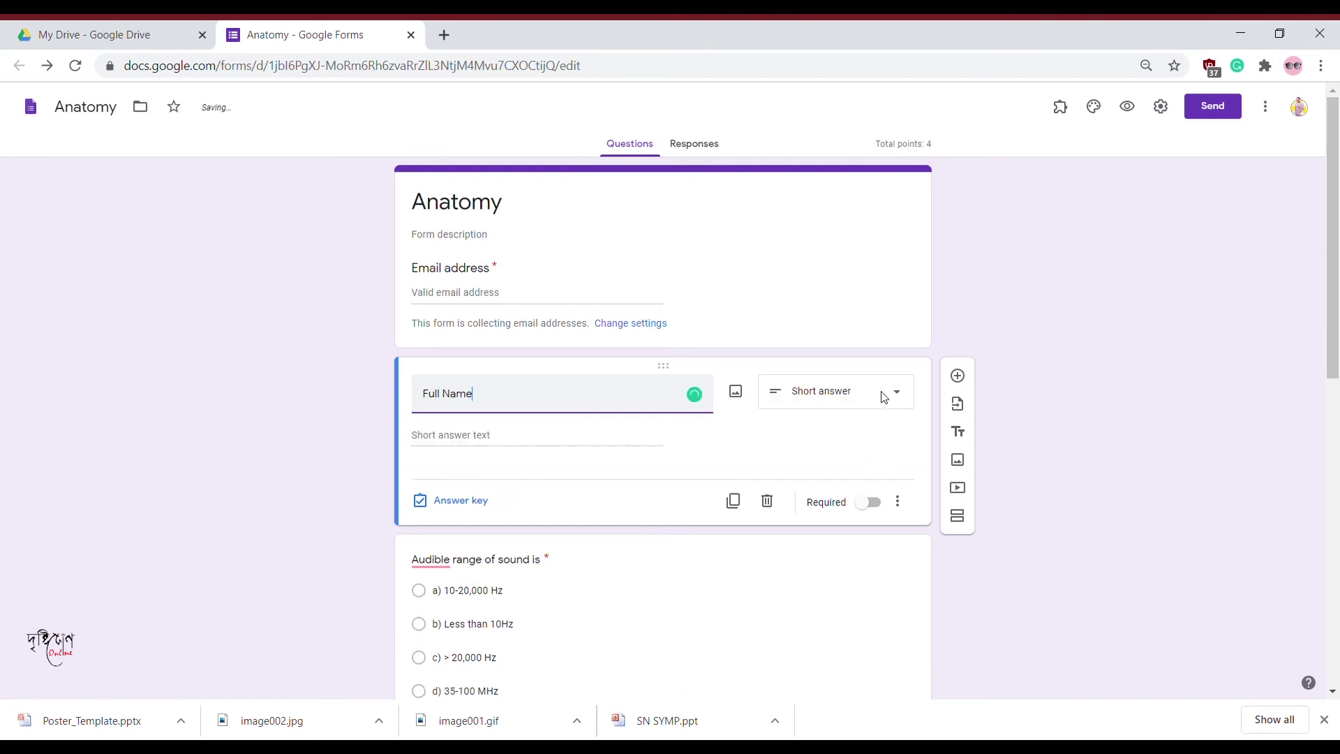
click(843, 410)
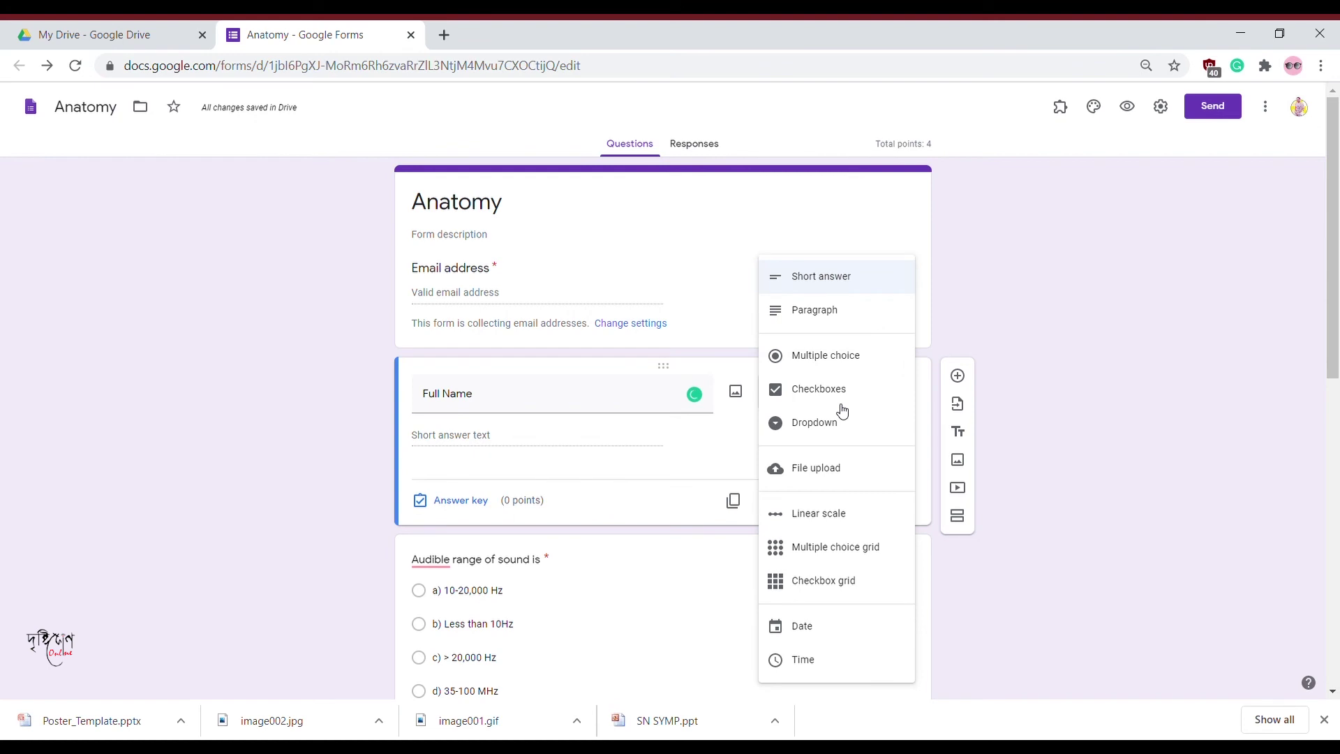
click(870, 279)
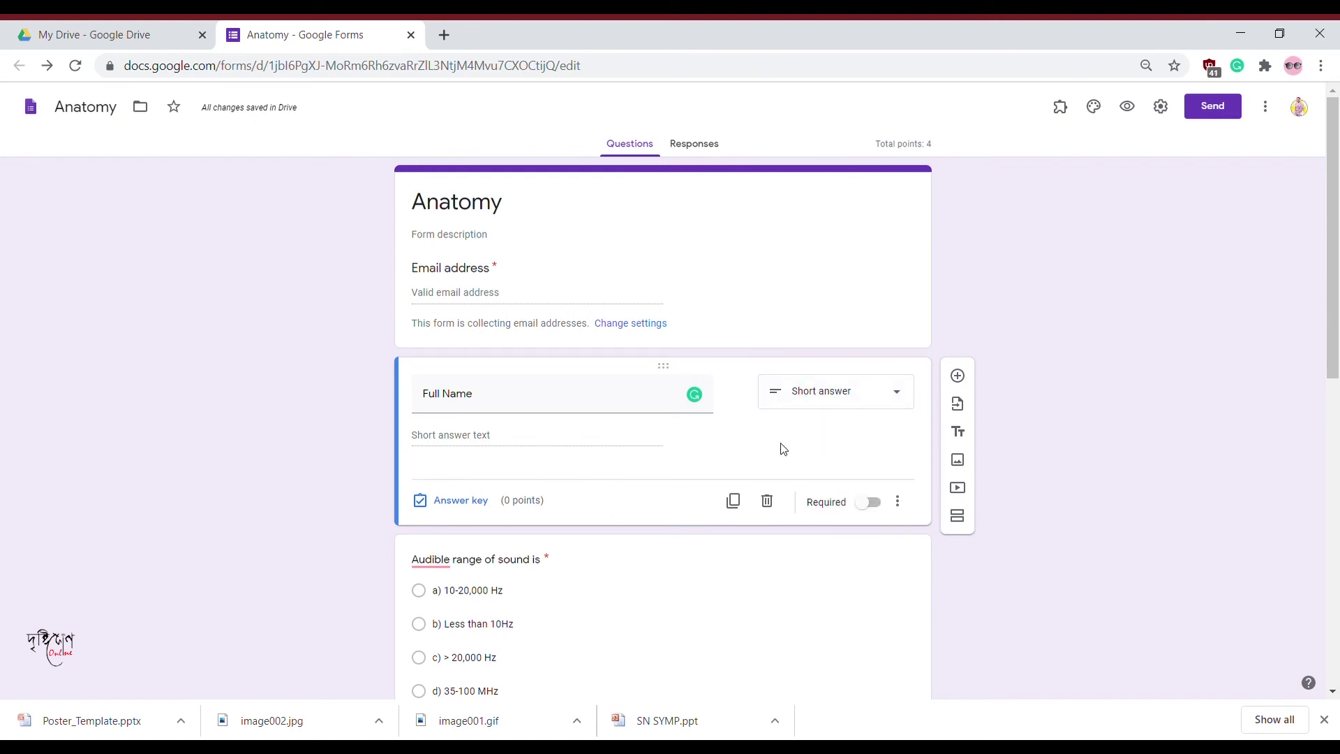
click(876, 508)
Open the form's responses view and copy the form's full-length sharing link.
click(708, 149)
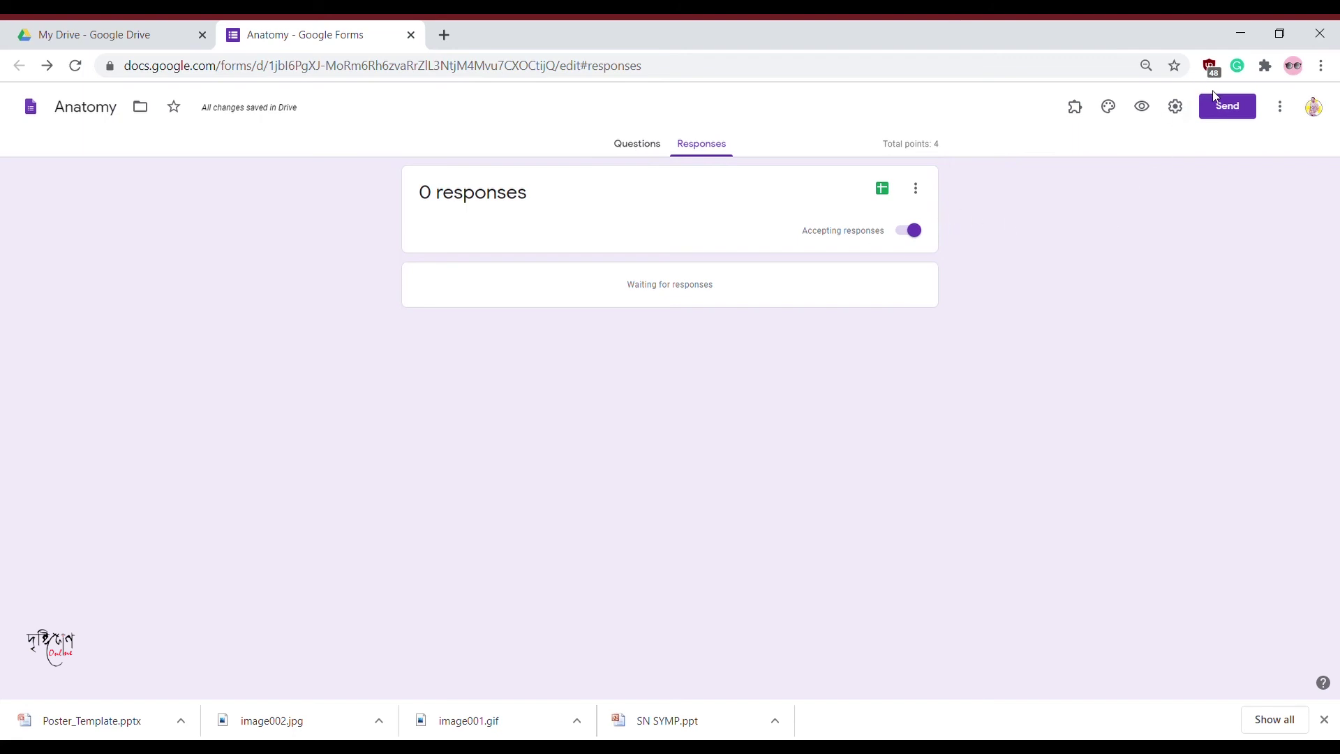
click(1219, 106)
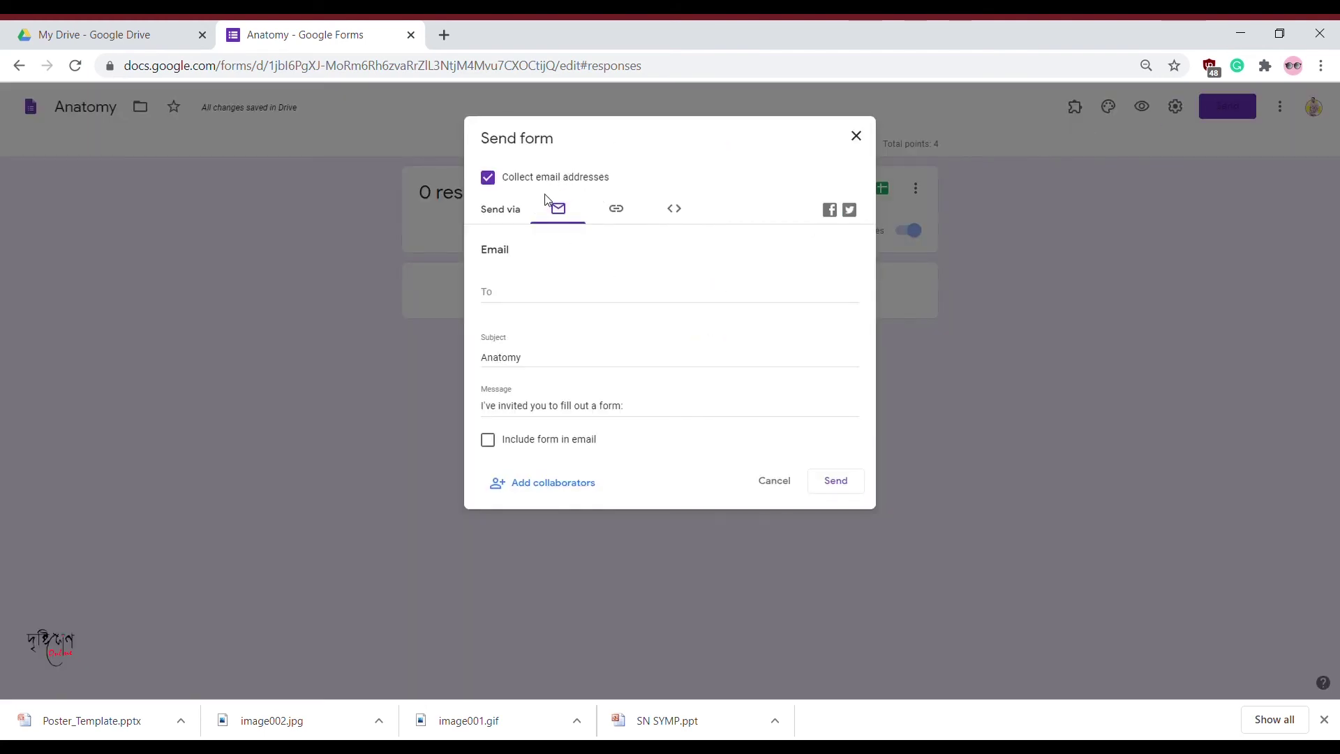
click(616, 209)
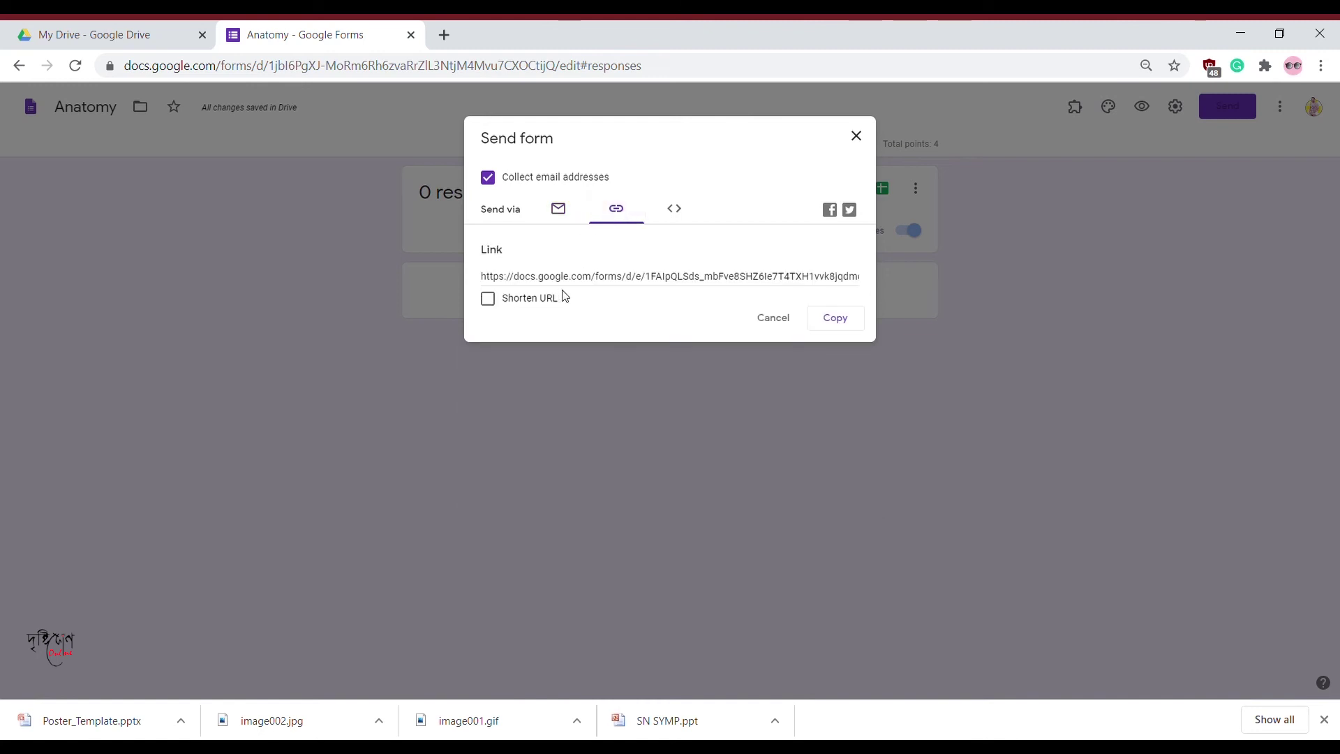
click(842, 321)
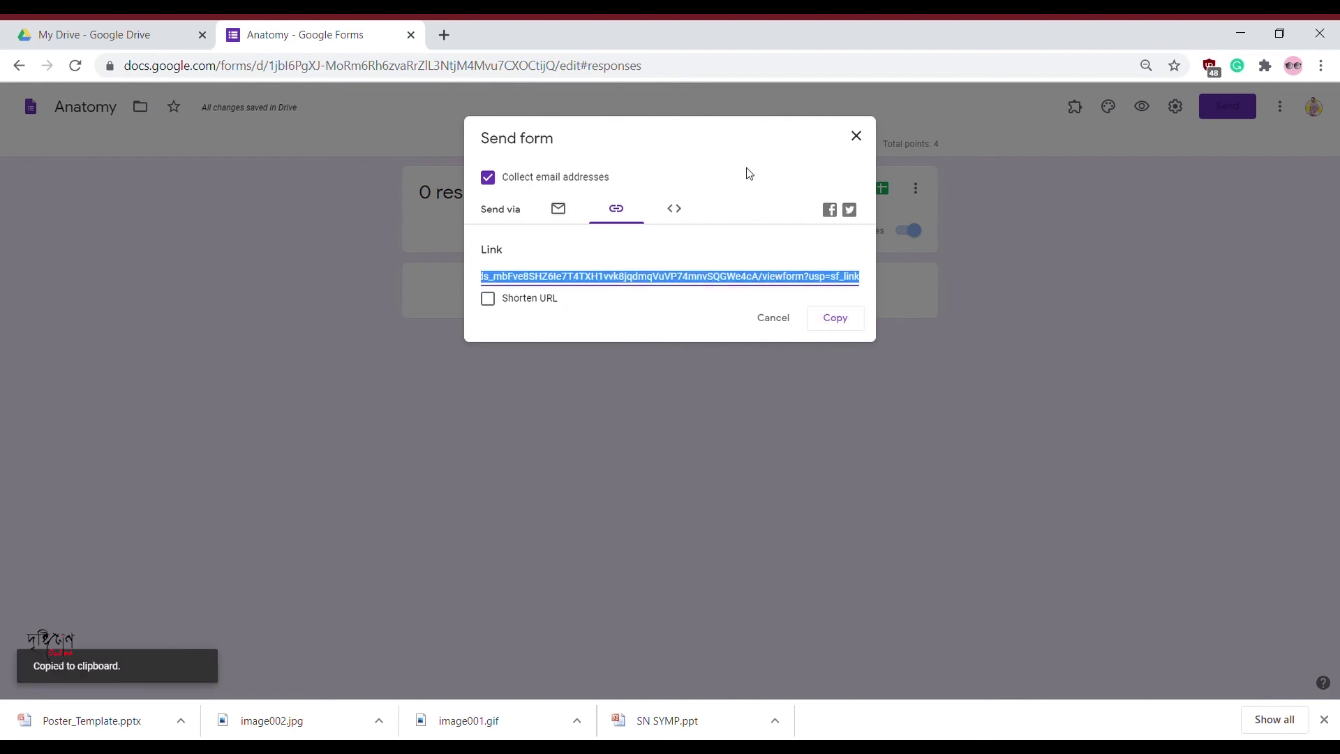
click(857, 136)
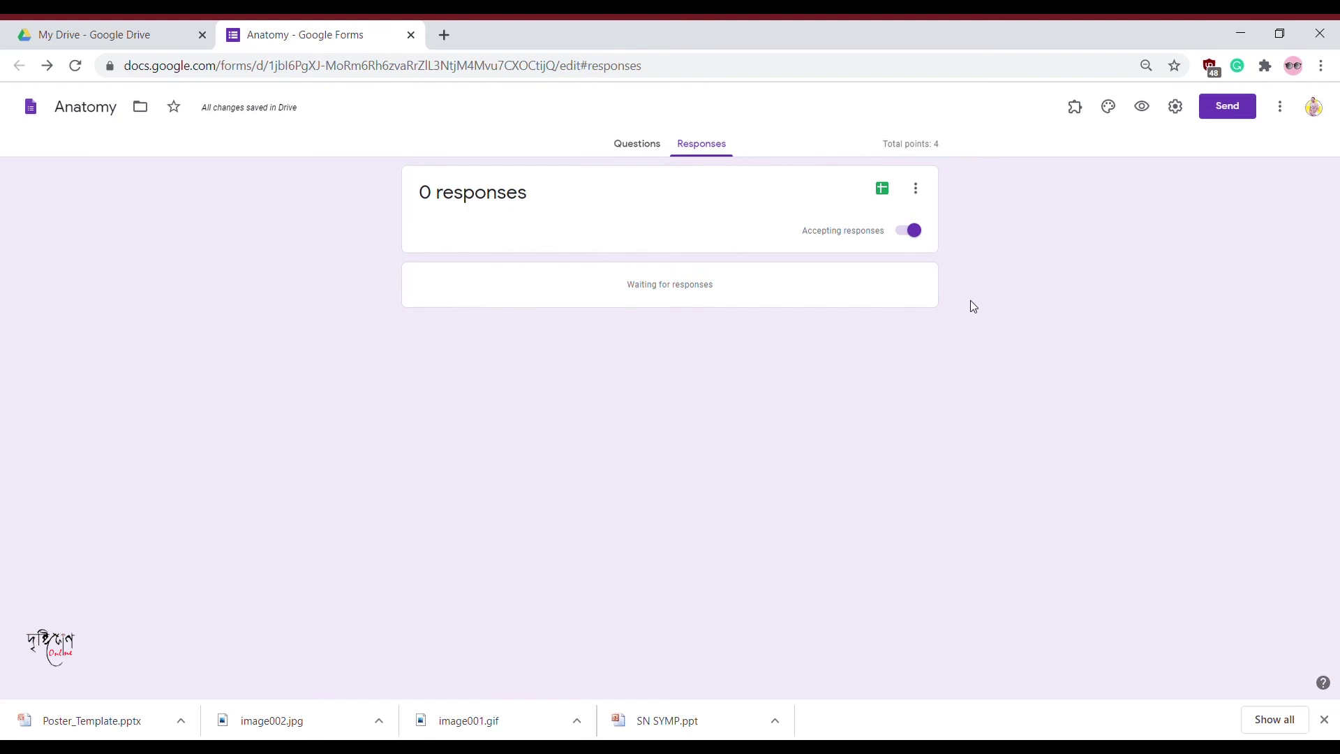
Stop the form from accepting responses and reload the page.
click(914, 232)
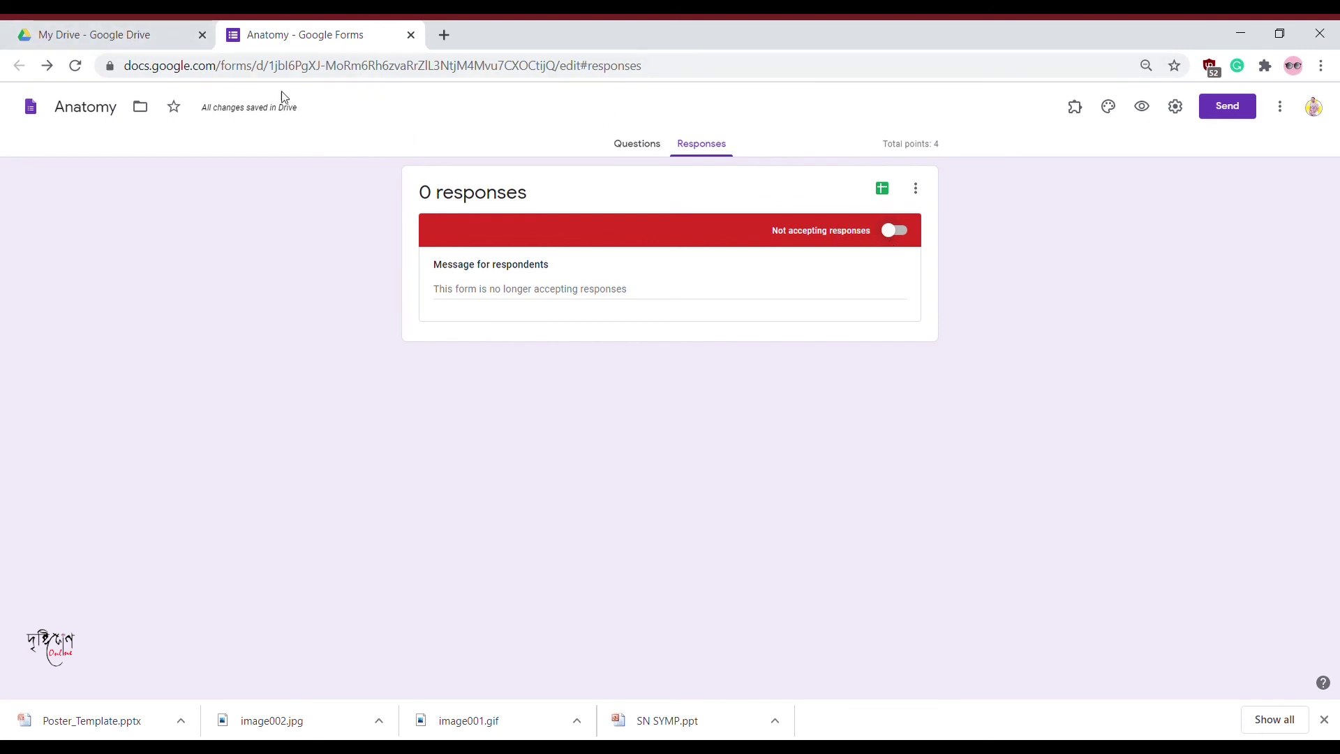
click(80, 72)
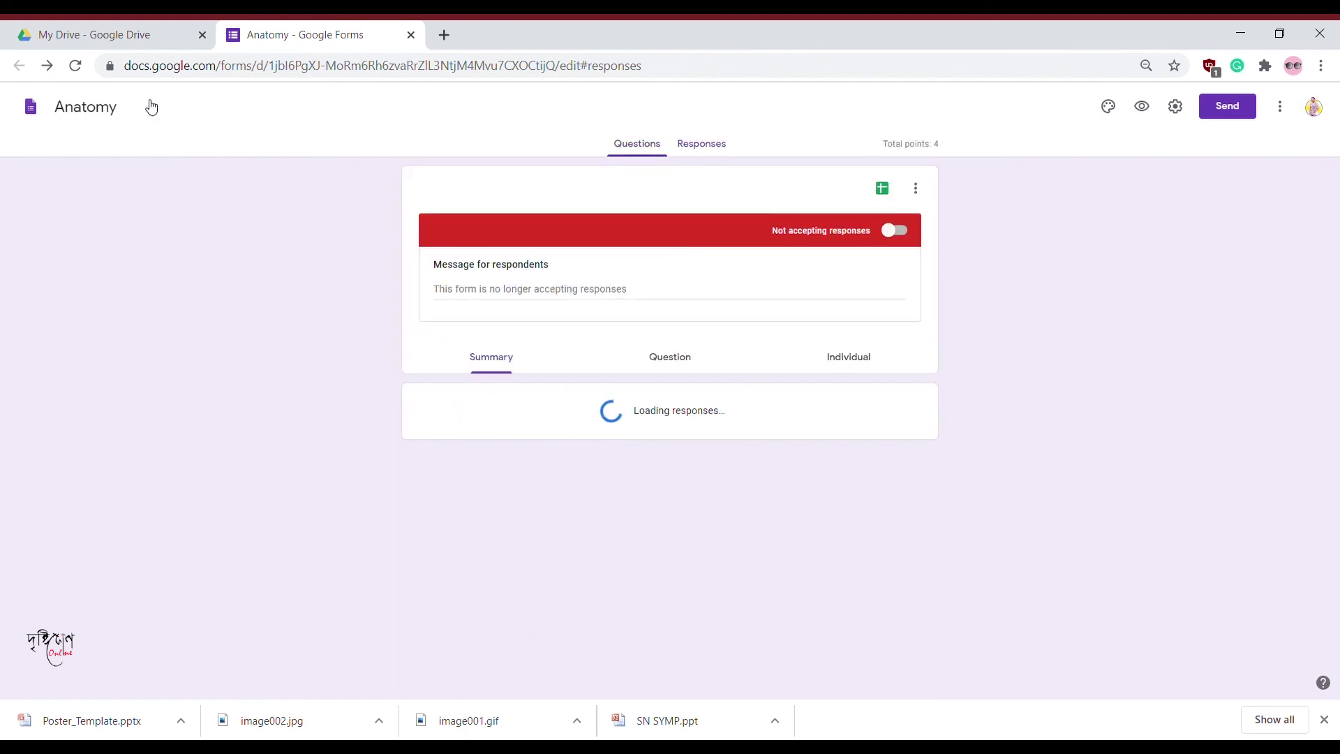
Star the Anatomy form and move it from My Drive into the Imp. folder.
click(151, 116)
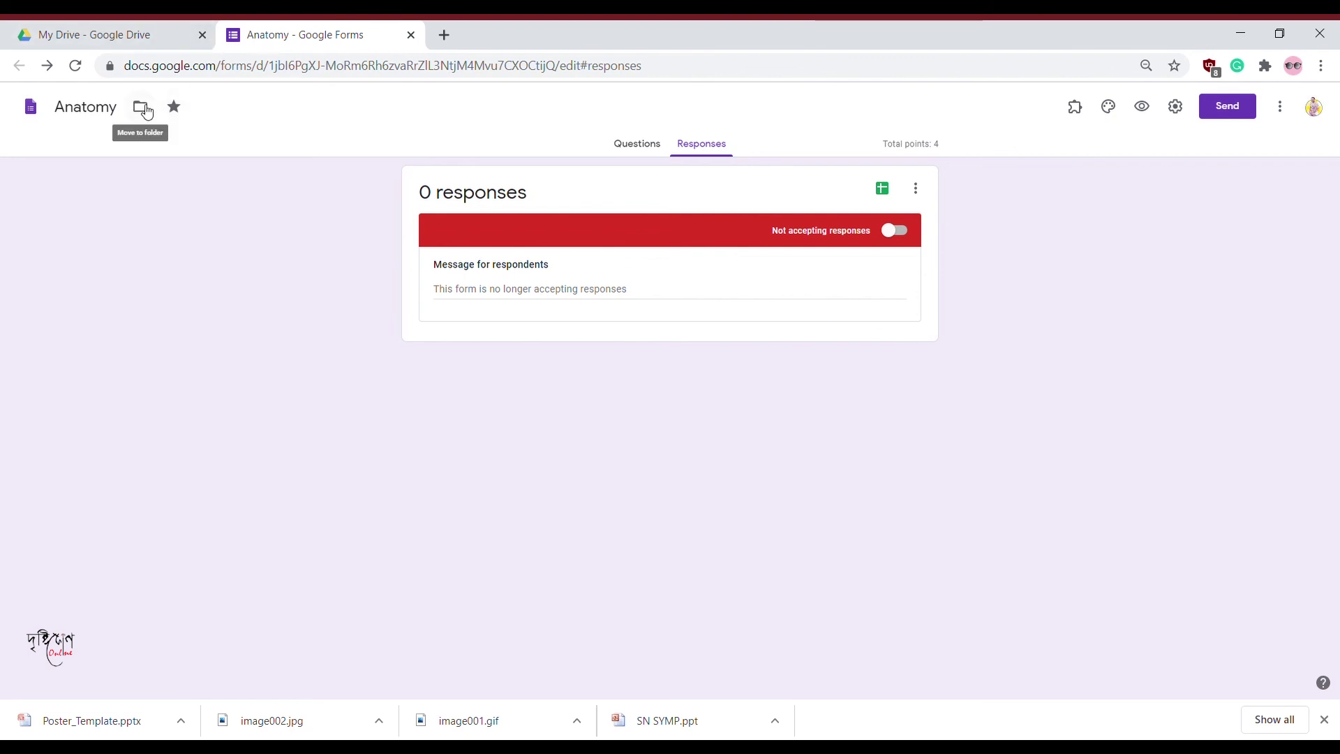
click(141, 108)
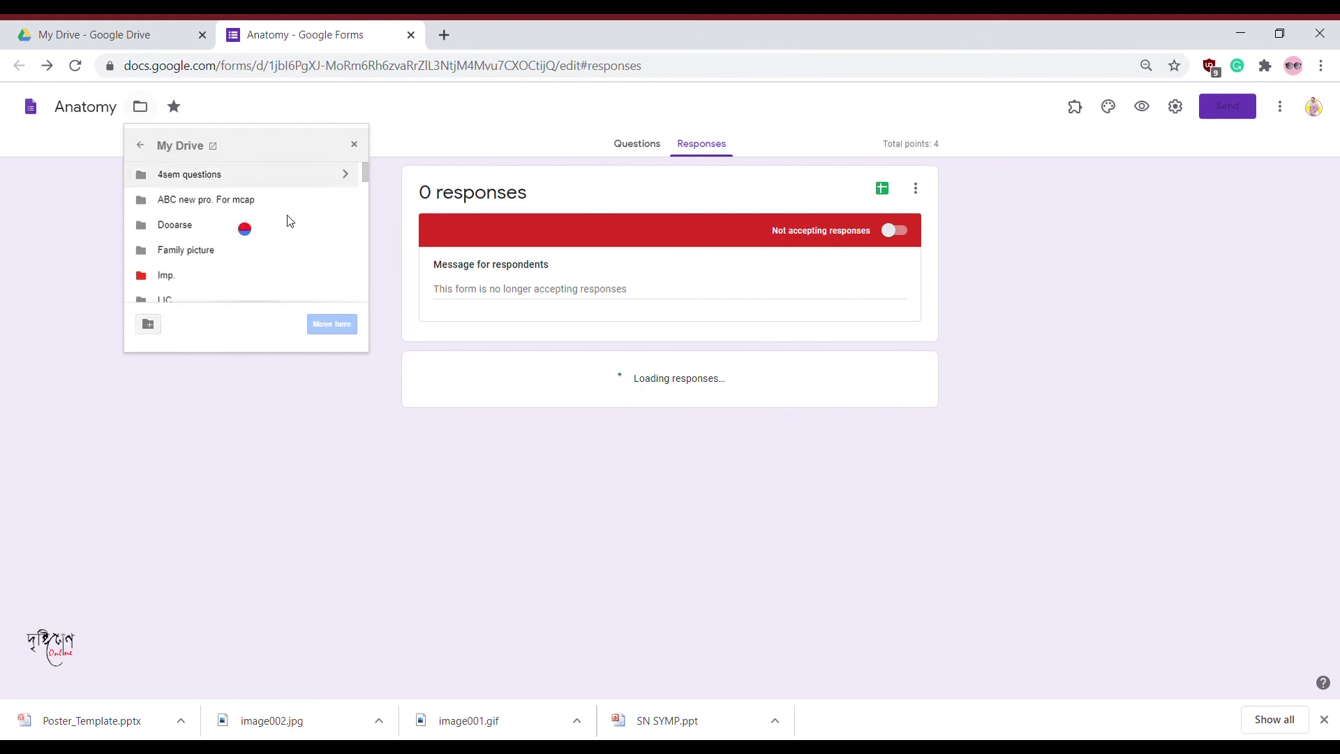
click(214, 276)
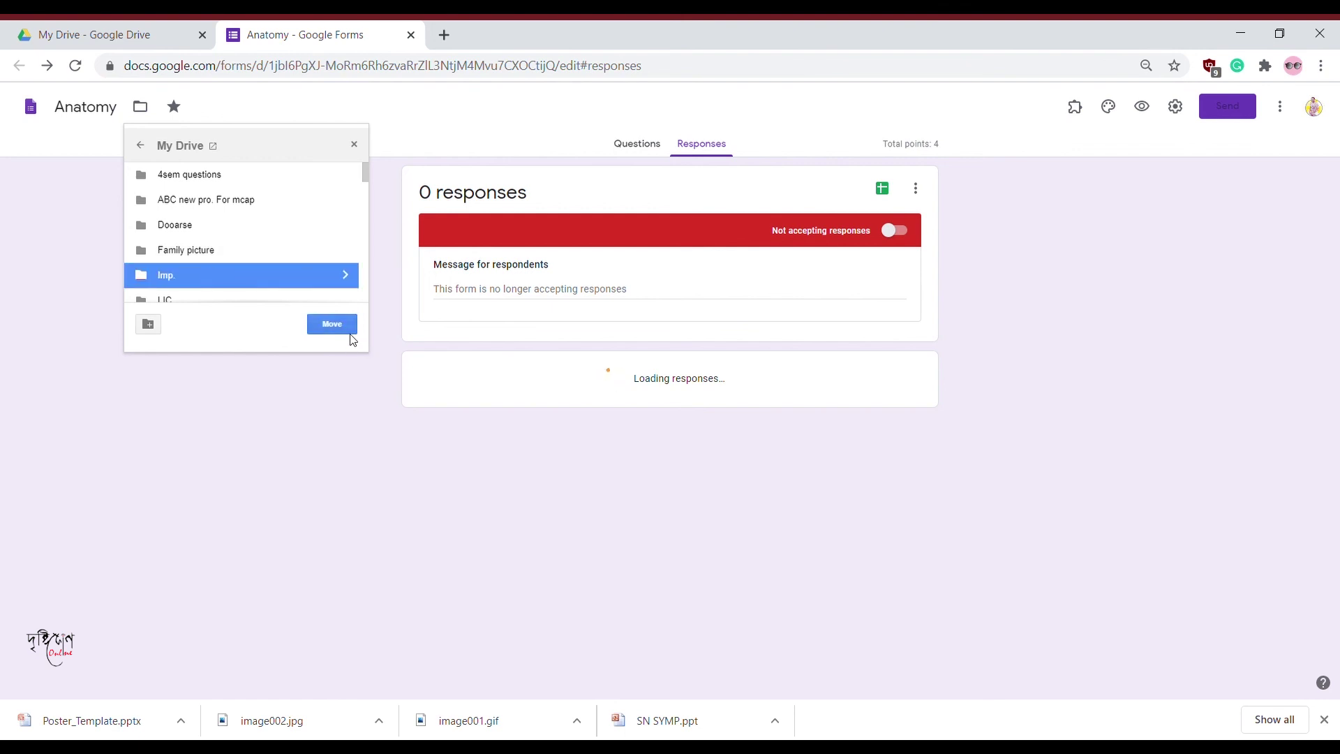
click(332, 324)
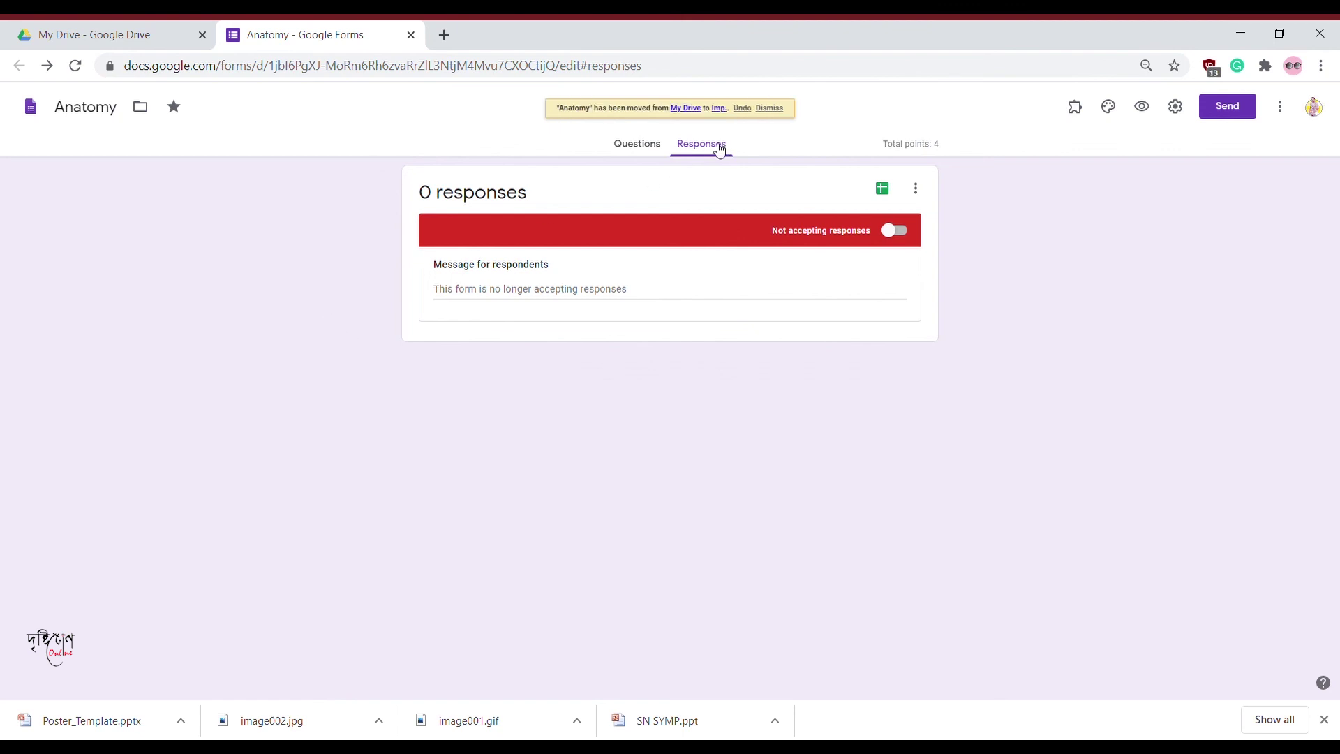
Switch to Google Drive and open the Imp. folder.
click(127, 39)
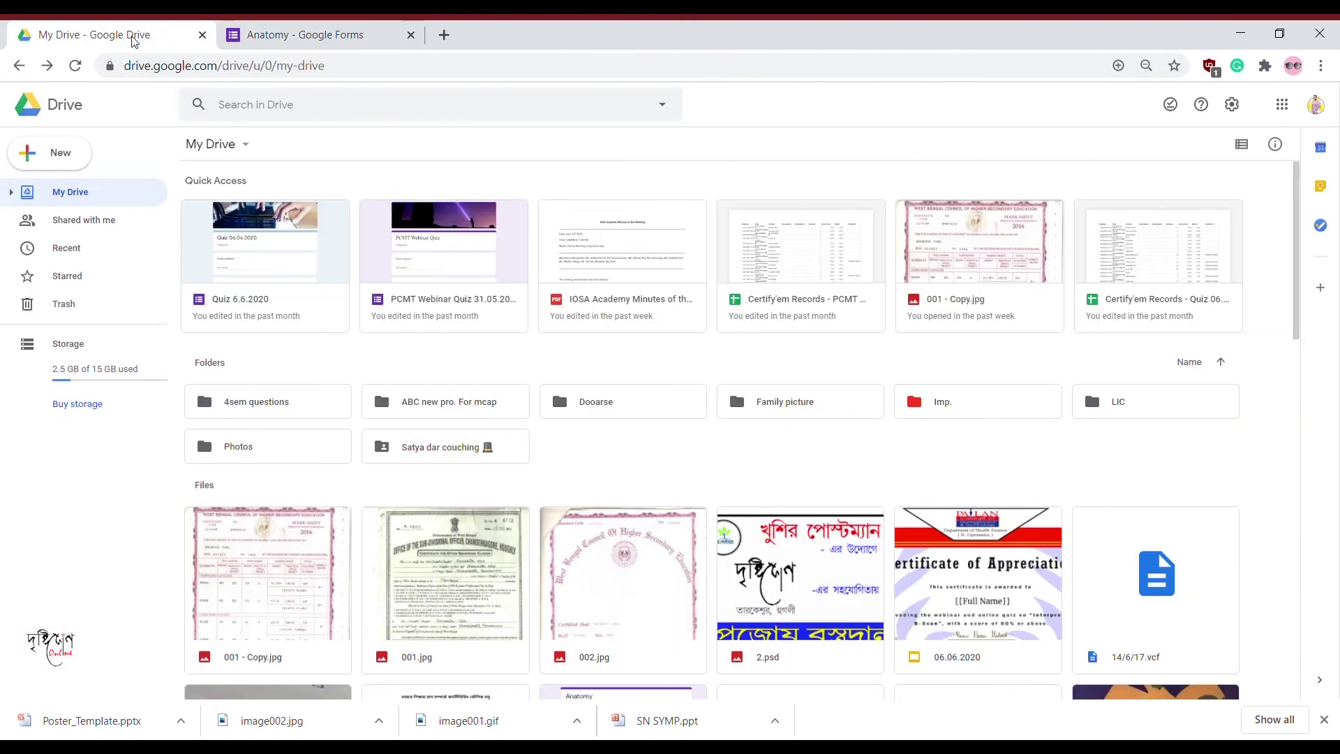
click(918, 407)
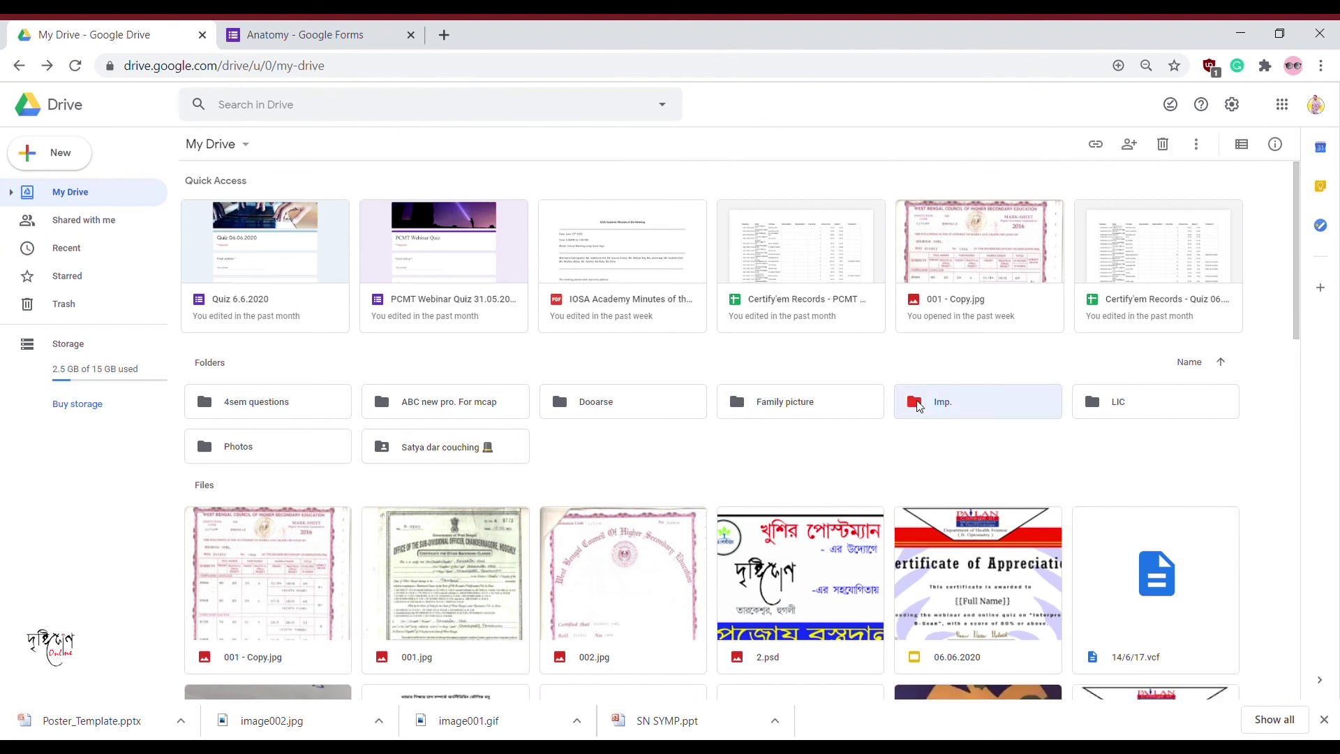
double_click(918, 406)
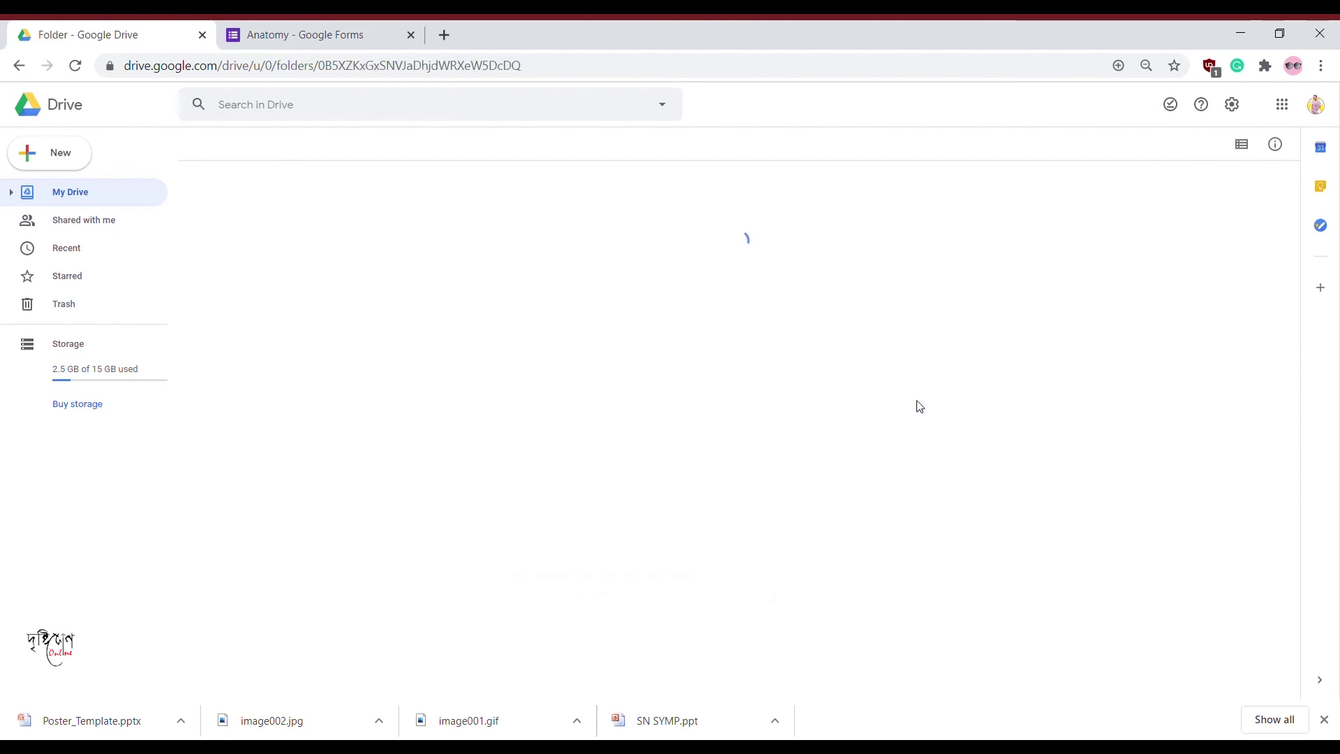